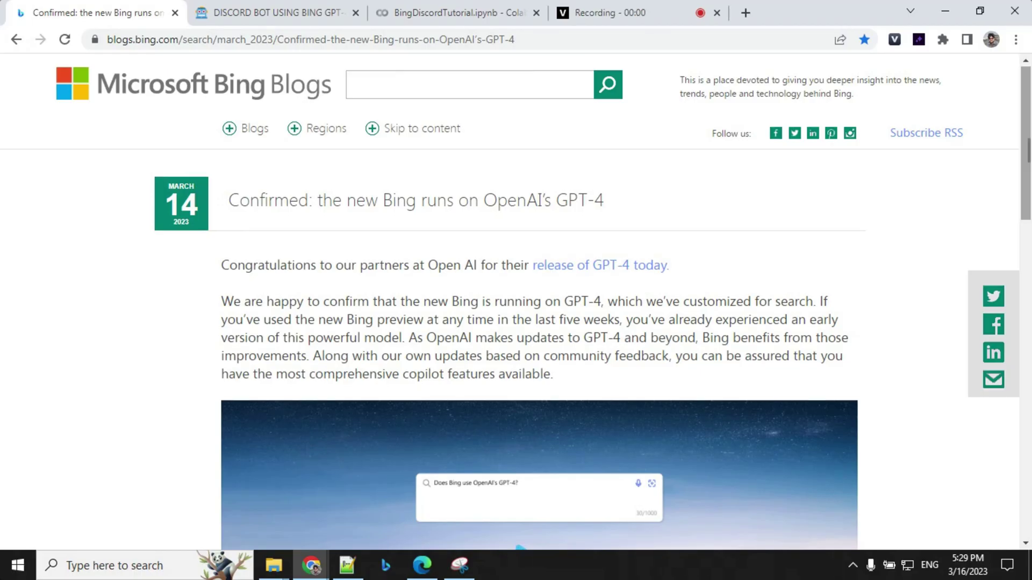
drag(1028, 144, 1028, 149)
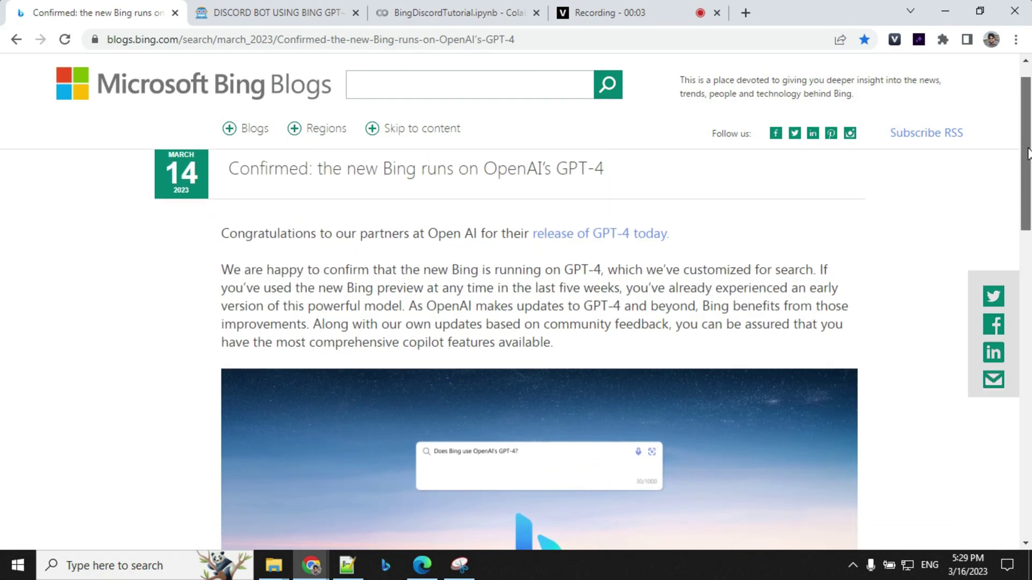
Highlight the blog paragraph about Bing running GPT-4.
drag(223, 268, 532, 332)
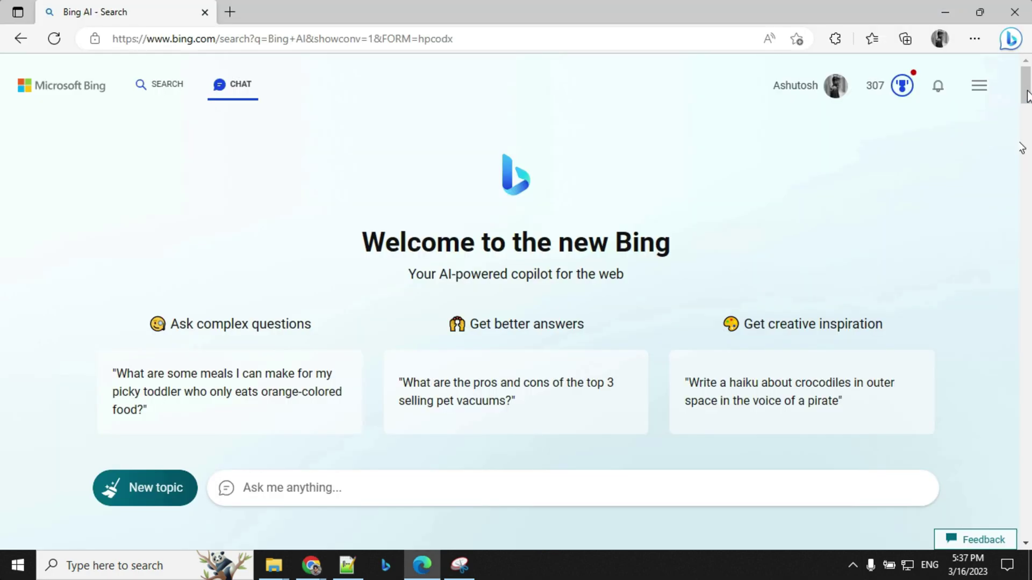
scroll(811, 274, down, 5)
scroll(812, 275, down, 5)
scroll(811, 275, down, 5)
scroll(811, 275, down, 4)
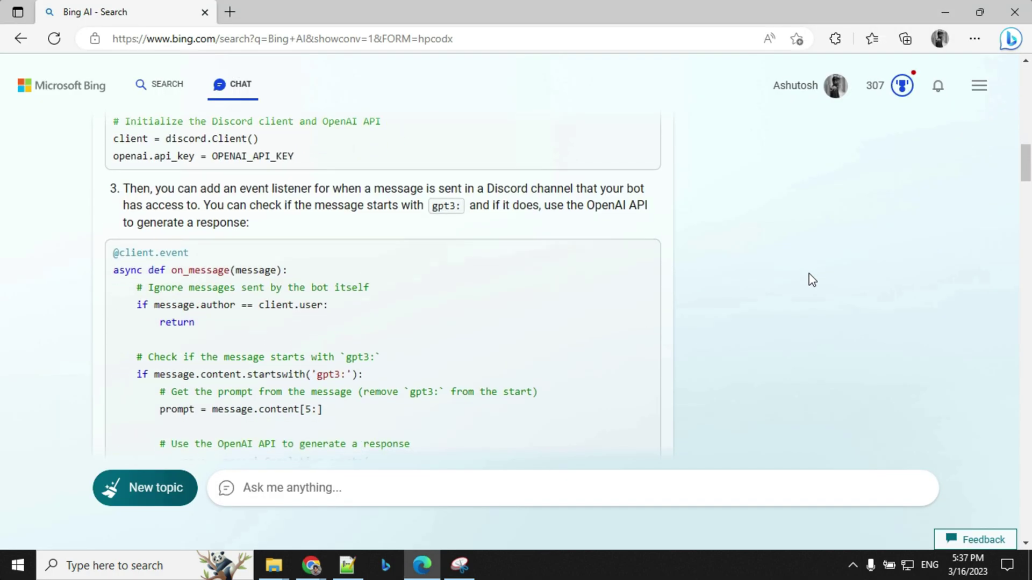
scroll(812, 278, down, 5)
scroll(812, 307, down, 5)
scroll(812, 307, down, 5)
scroll(811, 310, down, 5)
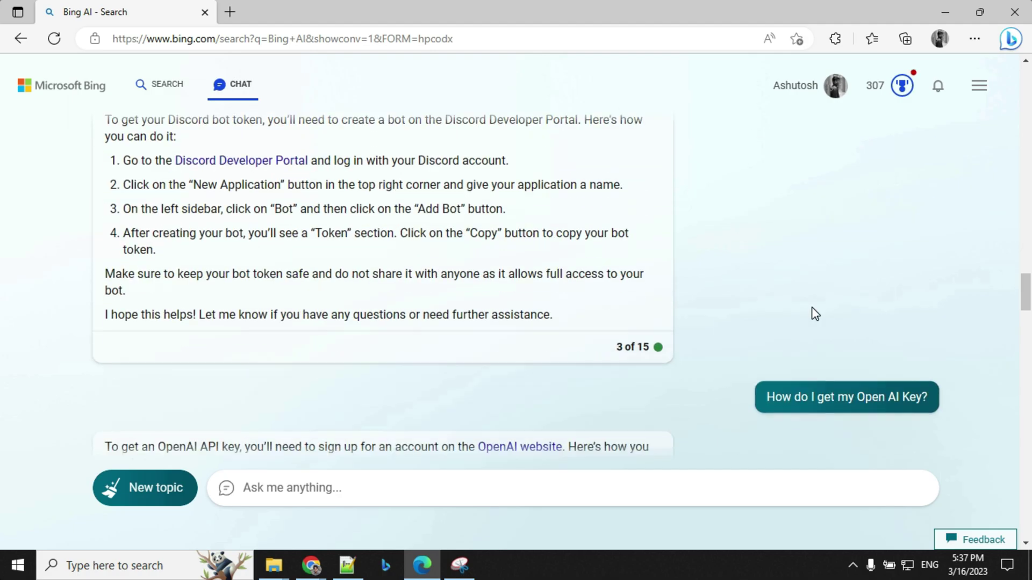
scroll(814, 314, down, 5)
scroll(814, 314, down, 5)
scroll(814, 313, down, 5)
scroll(814, 313, down, 4)
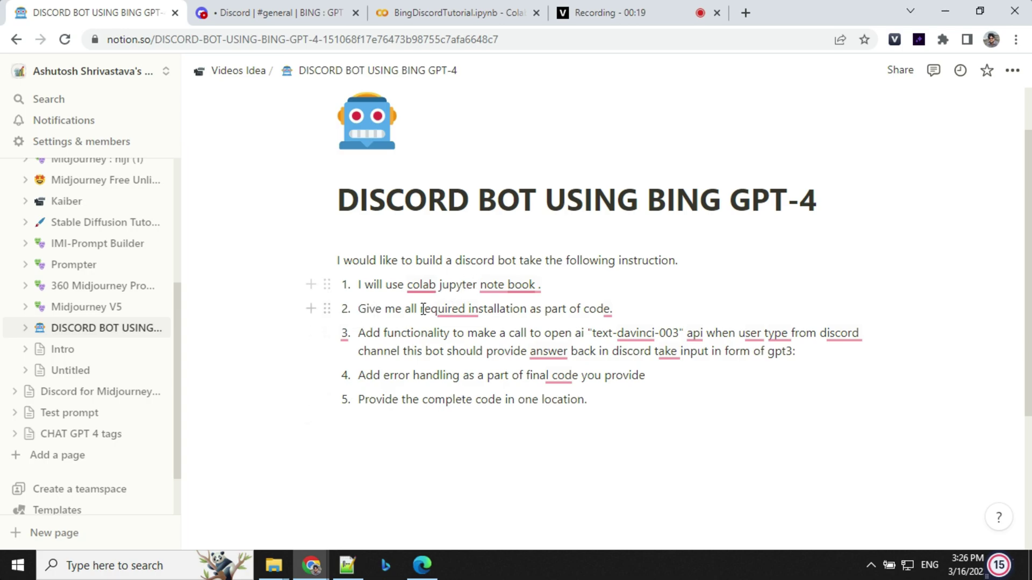
Dismiss the Grammarly suggestions and select the whole five-point Discord bot prompt in Notion.
click(421, 286)
click(650, 442)
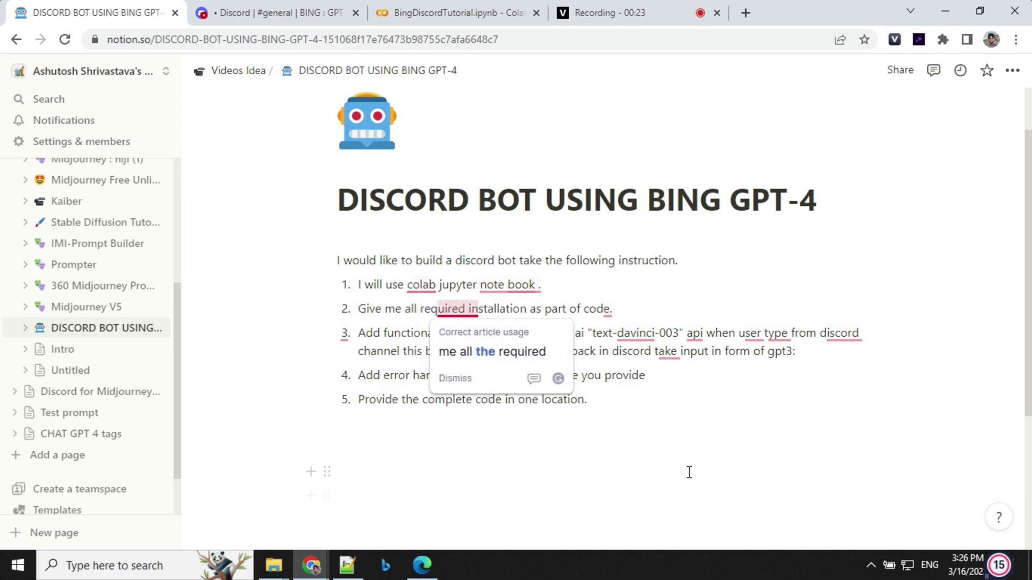
click(650, 375)
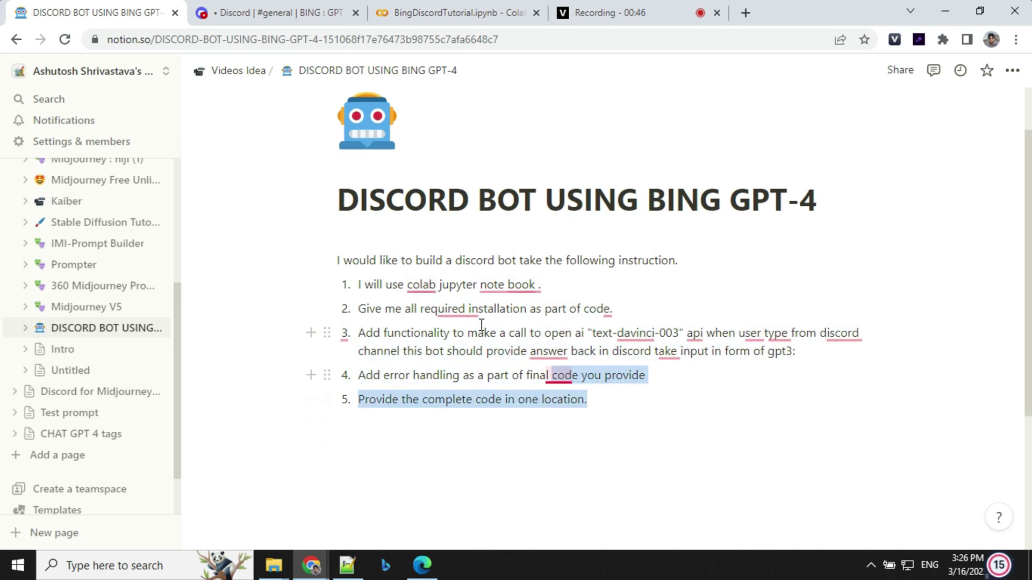
drag(337, 260, 629, 395)
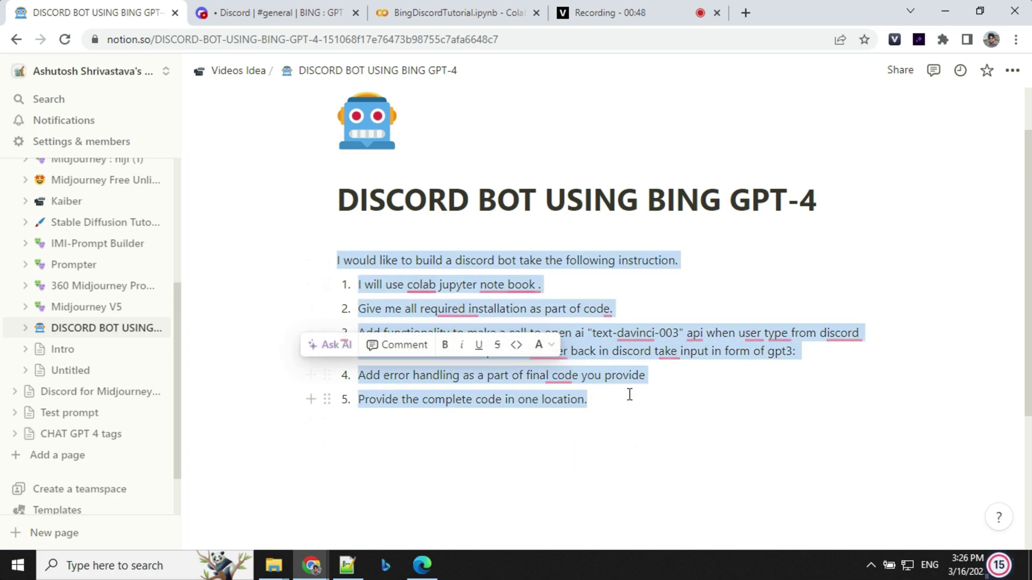
Paste the five-point Discord bot prompt into Bing Chat and send it.
click(422, 565)
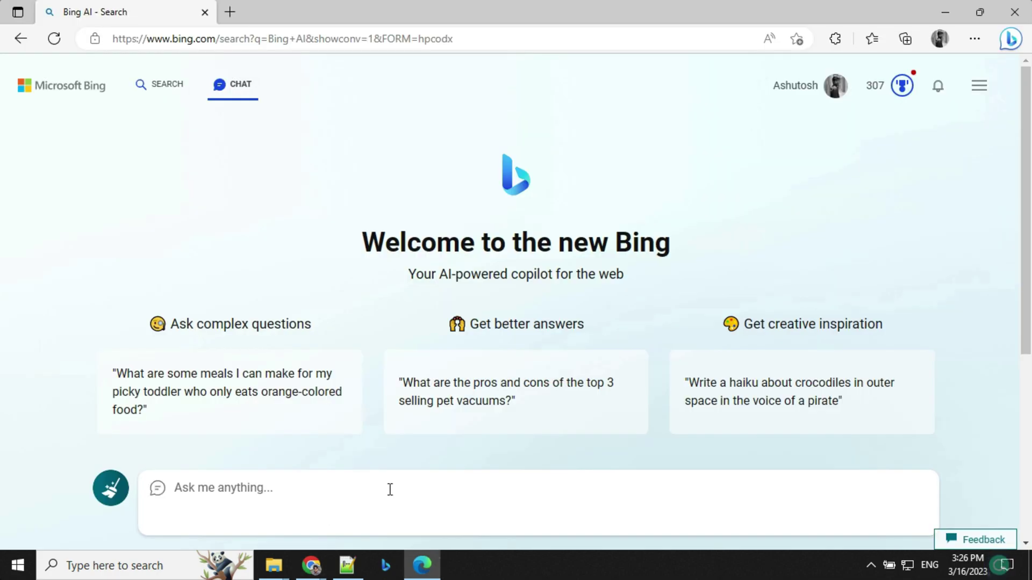
click(388, 488)
text(I would like to build a discord bot take the following instruction. 1. I will use colab jupyter note book . 2. Give me all required installation as part of code. 3. Add functionality to make a call to open ai "text-davinci-003" api when user type from discord channel this bot should provide answer back in discord take input in form of gpt3: 4. Add error handling as a part of final code you provide 5. Provide the complete code in one location.)
key(Return)
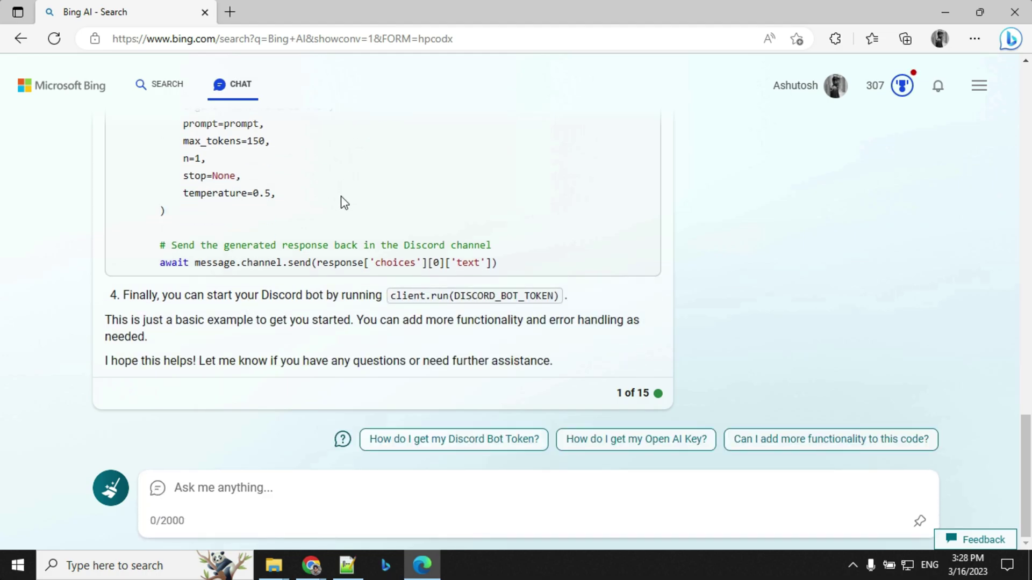
scroll(343, 201, up, 5)
scroll(342, 201, up, 3)
scroll(337, 243, down, 3)
scroll(337, 334, down, 1)
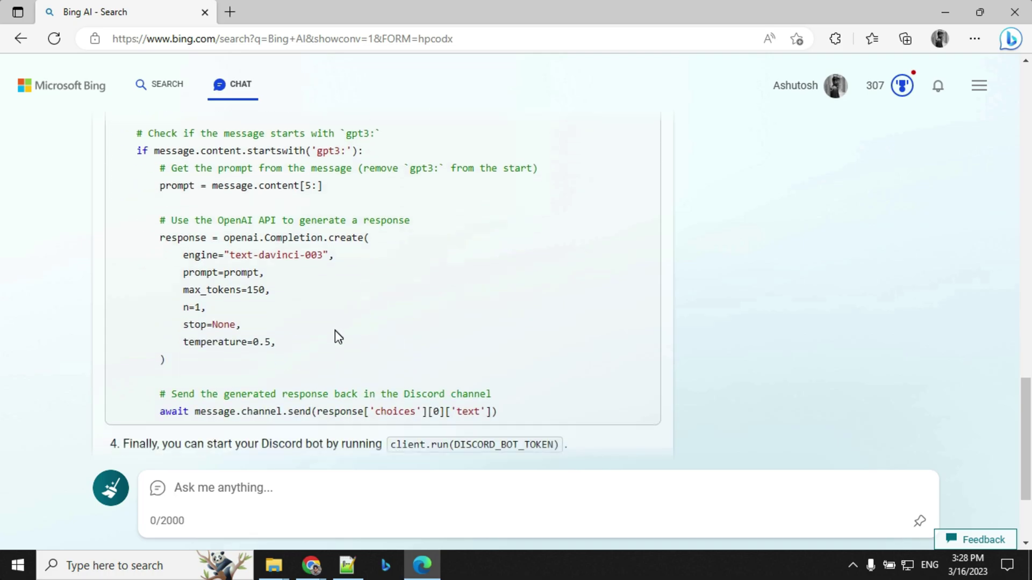
scroll(338, 335, down, 3)
scroll(331, 387, down, 2)
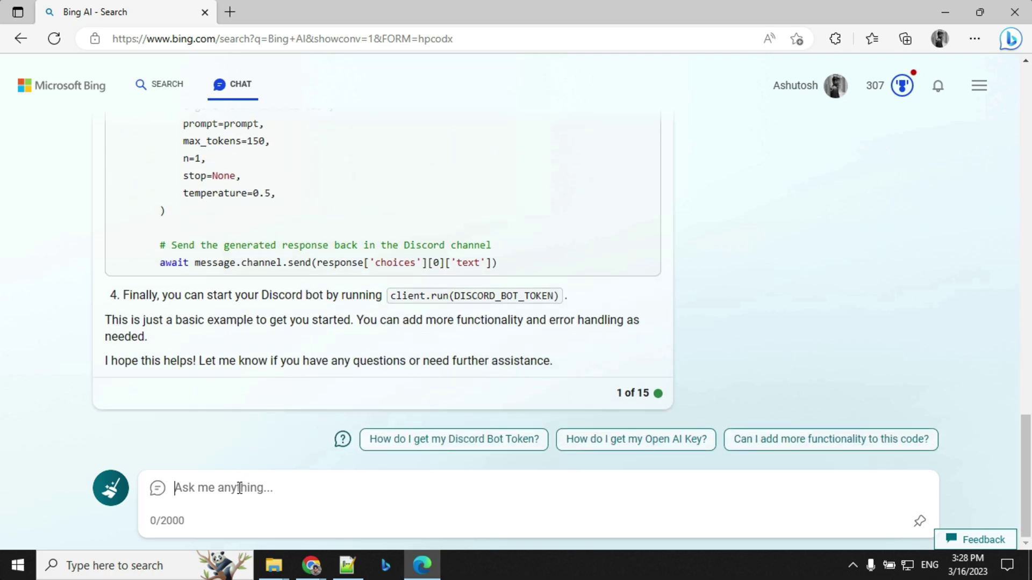
text(give me final code)
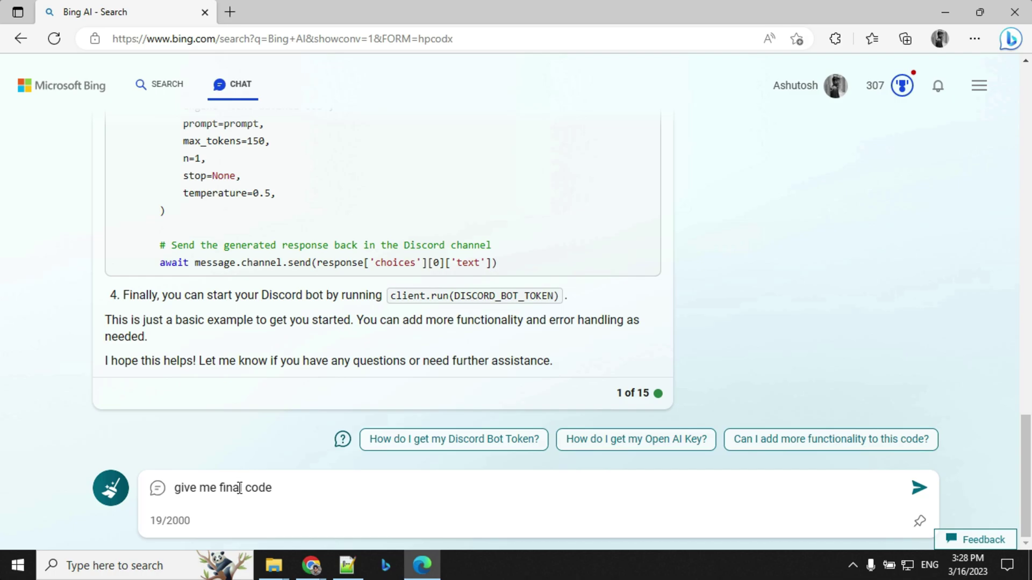
text(tion)
Send 'give me final code in one location' to Bing Chat.
key(Return)
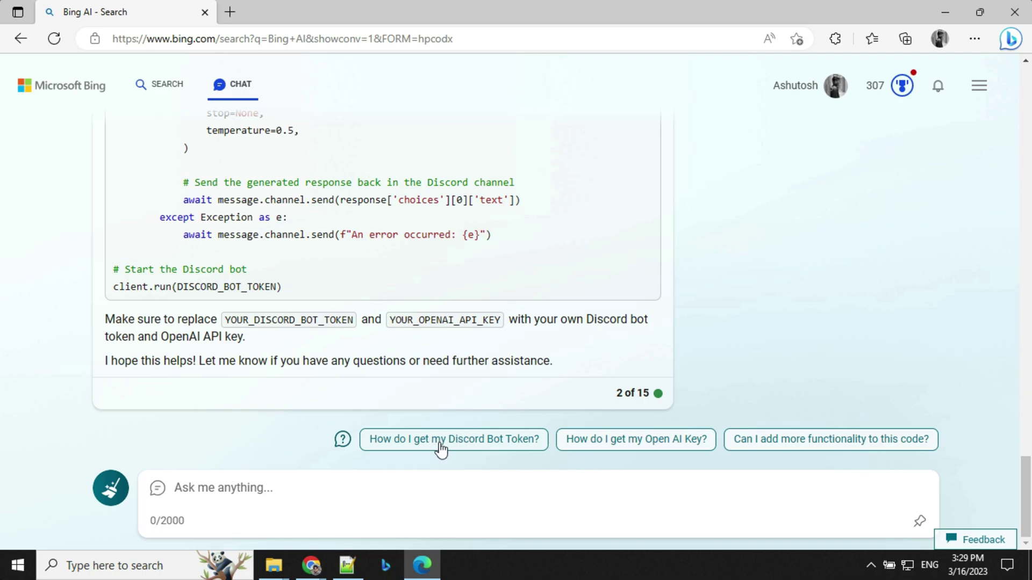
Ask Bing how to get a Discord bot token and how to get an OpenAI key.
click(440, 442)
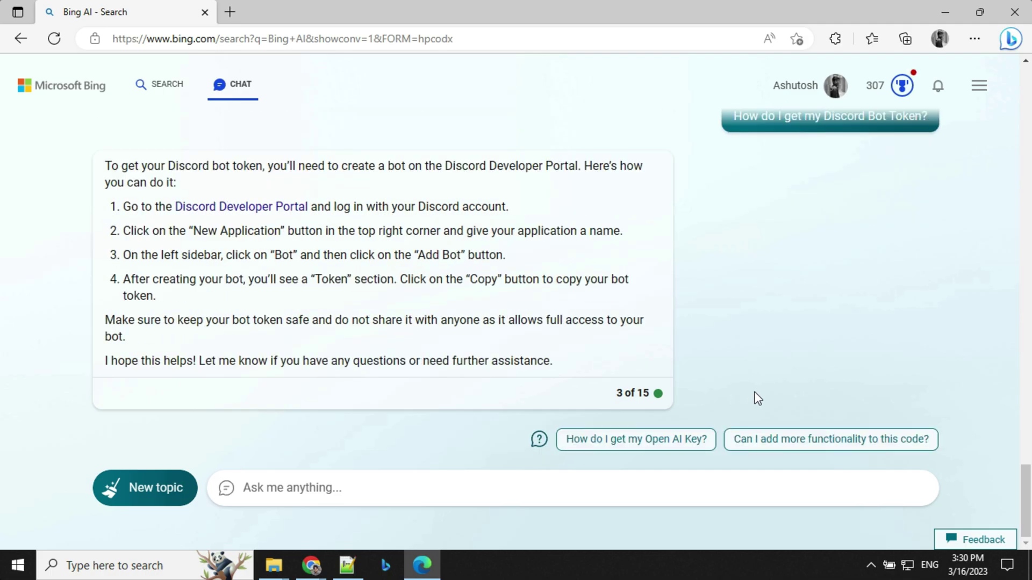
scroll(428, 254, up, 5)
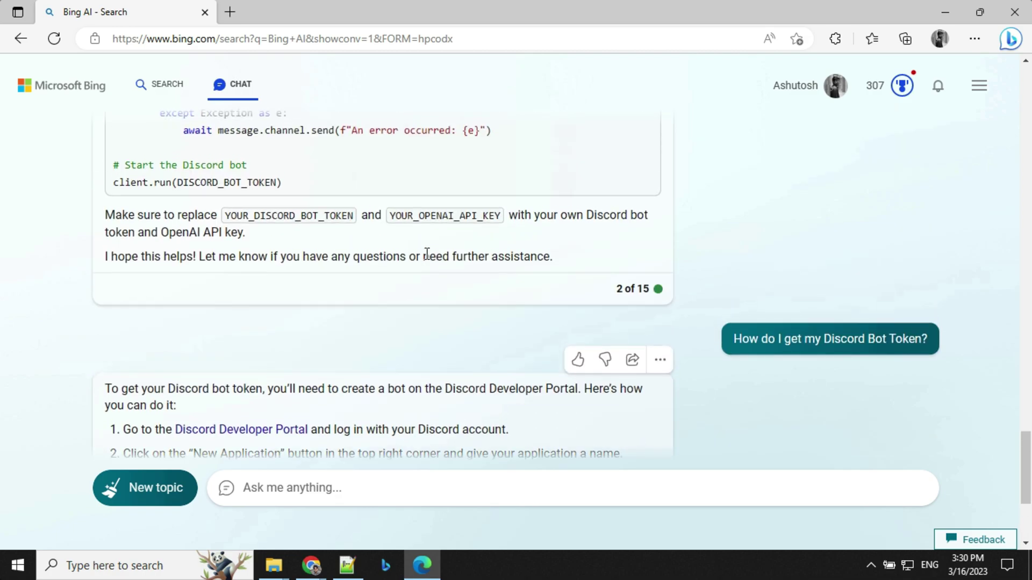
scroll(428, 254, up, 5)
scroll(428, 254, up, 3)
scroll(429, 254, up, 2)
scroll(428, 255, up, 2)
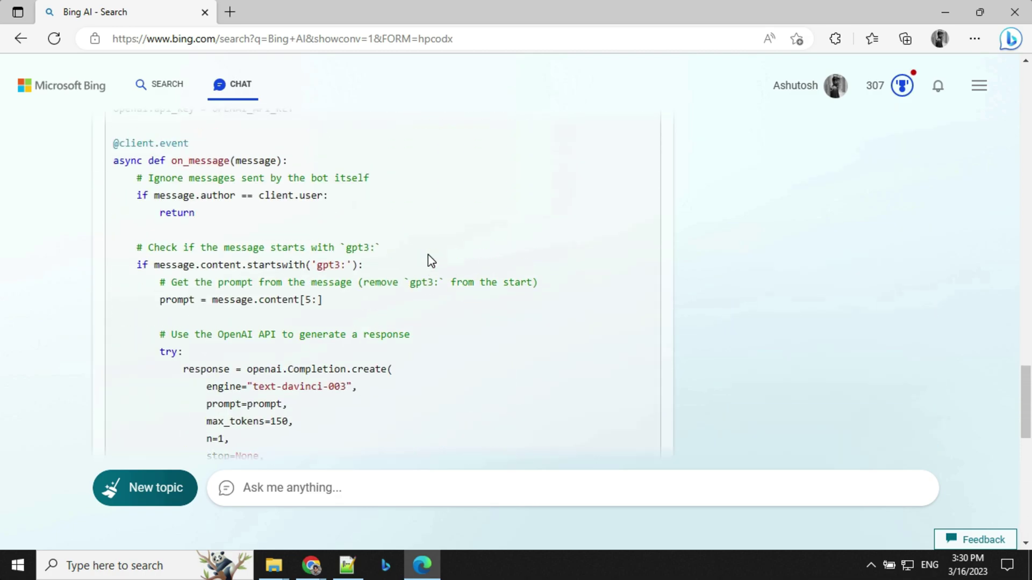
scroll(428, 254, down, 4)
scroll(454, 291, down, 5)
scroll(454, 291, down, 5)
scroll(453, 292, down, 4)
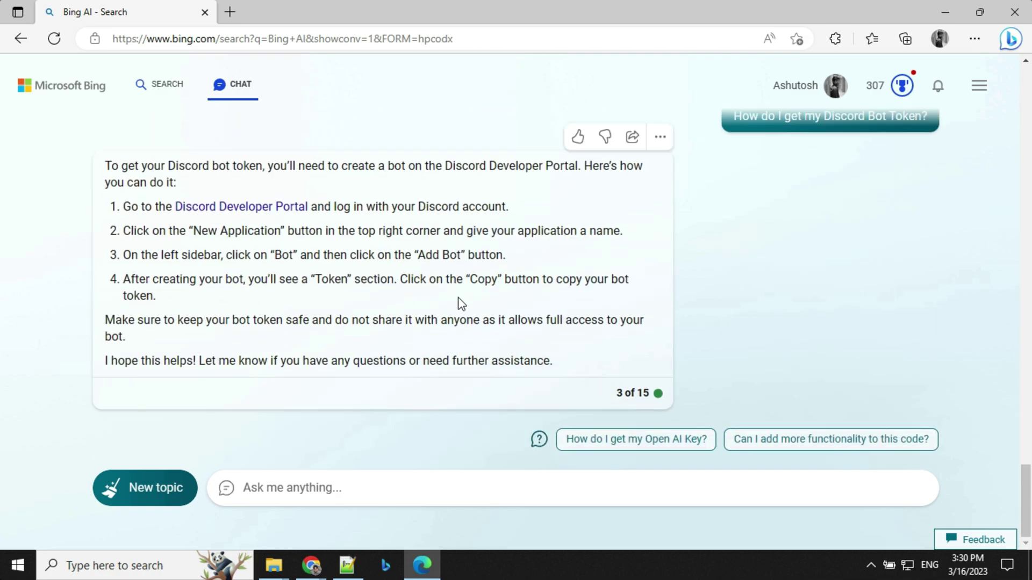
click(635, 439)
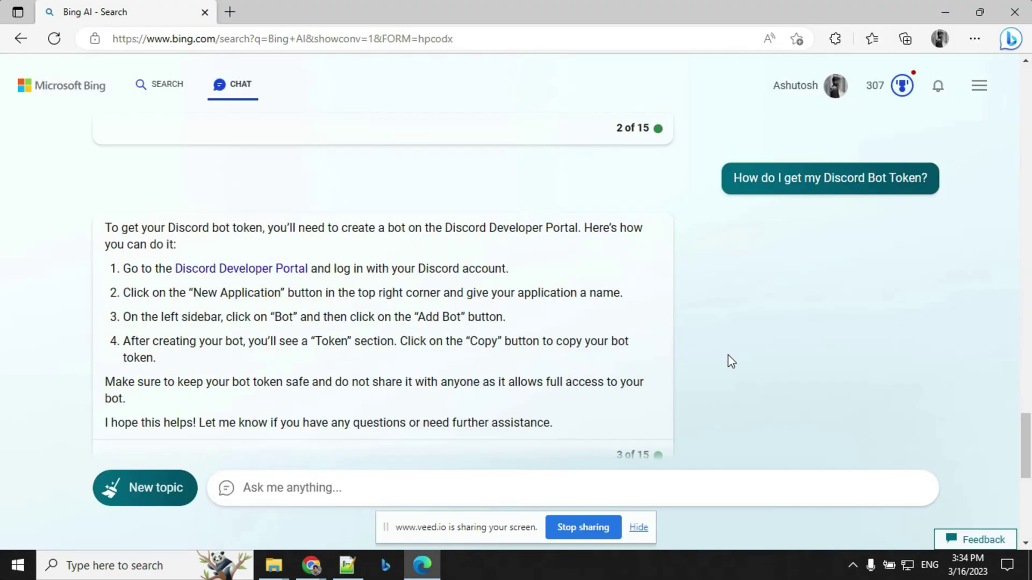
click(639, 527)
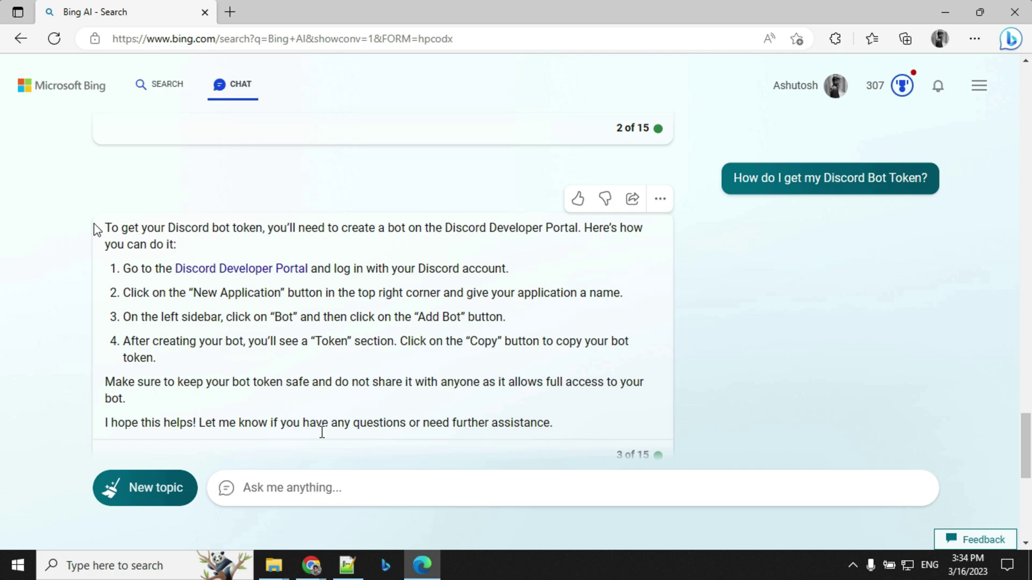
mouse_move(312, 565)
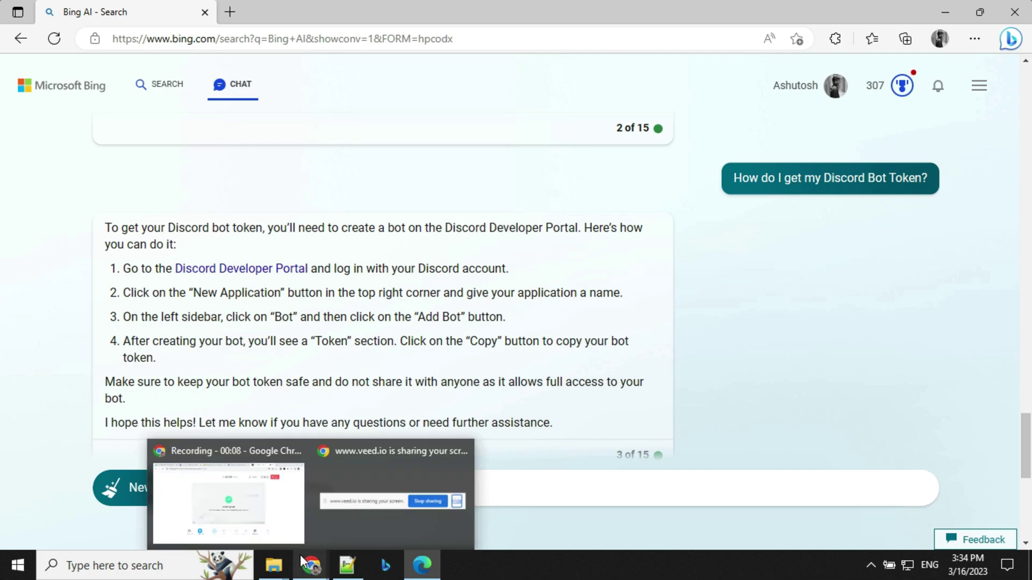
Create a new Discord application named GPT-BOT, accepting the developer terms.
click(228, 501)
click(422, 313)
text(GPT-BOT)
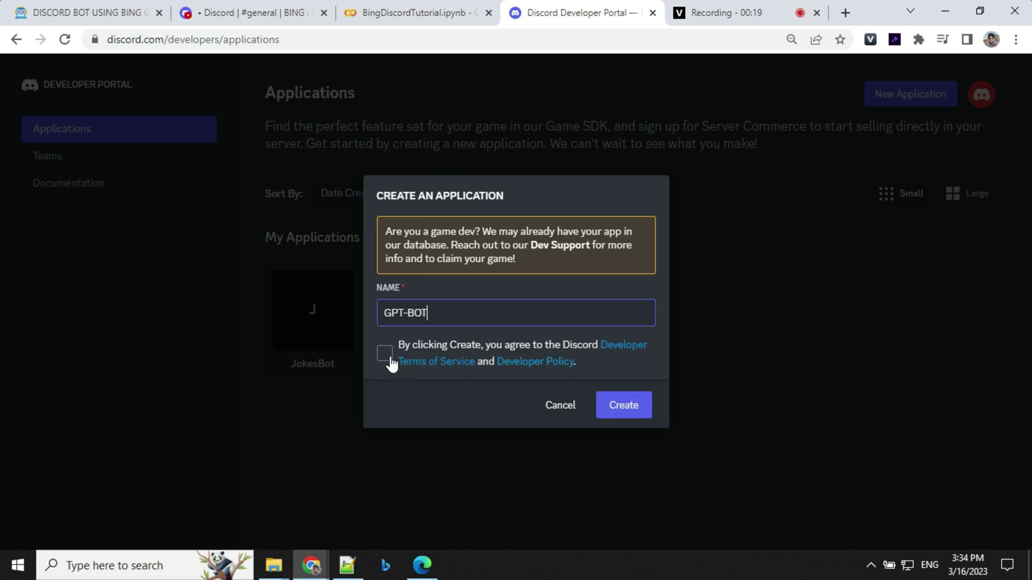
click(385, 352)
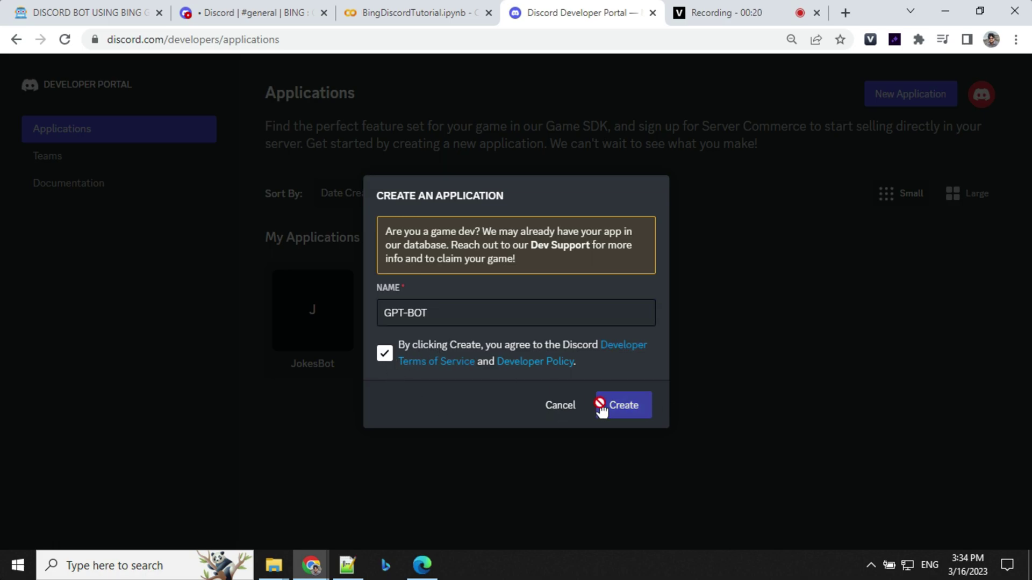
click(623, 404)
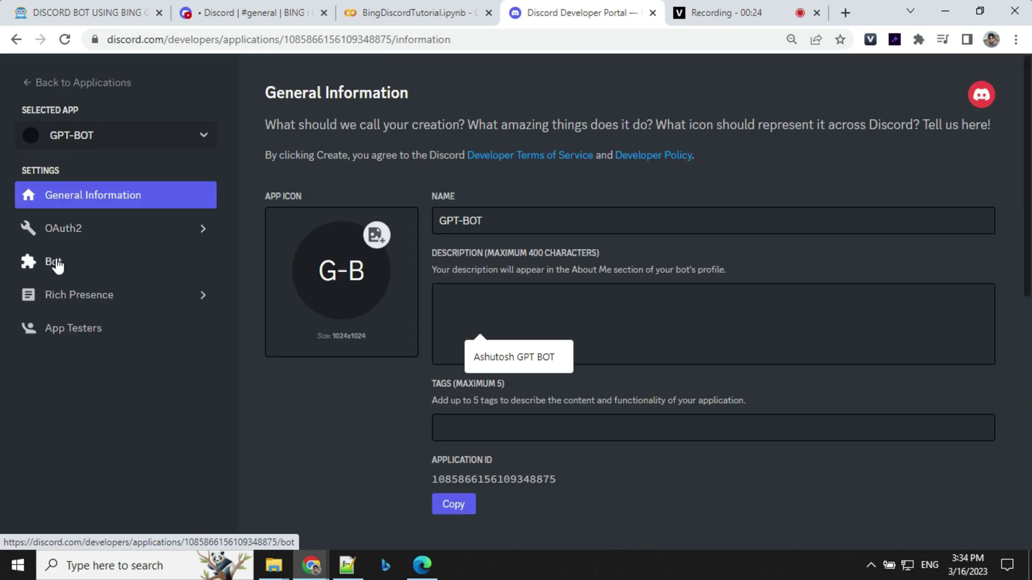
Add a bot user to GPT-BOT, then reveal and copy its token.
click(54, 262)
click(963, 223)
click(621, 346)
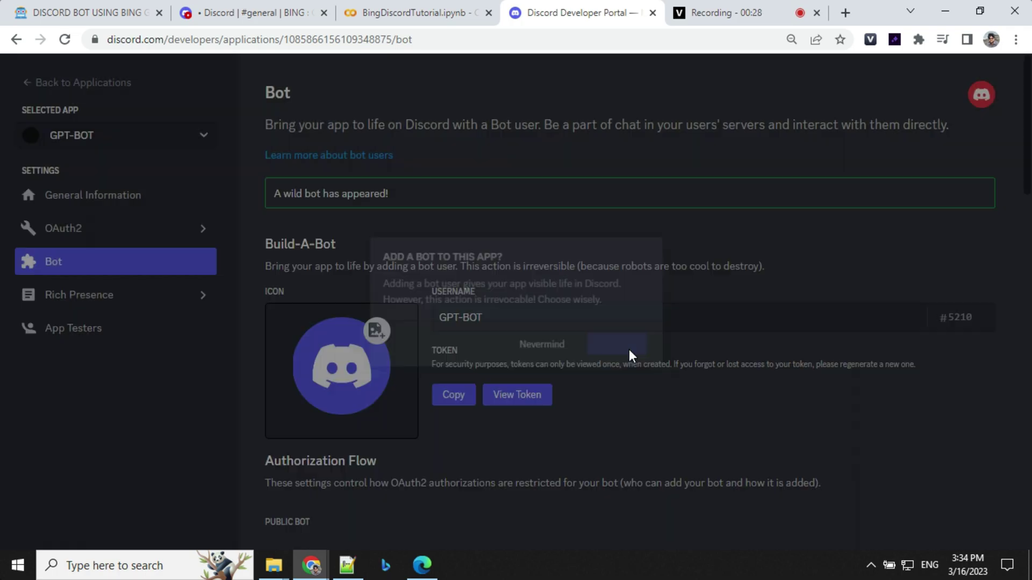
scroll(520, 351, down, 1)
click(517, 319)
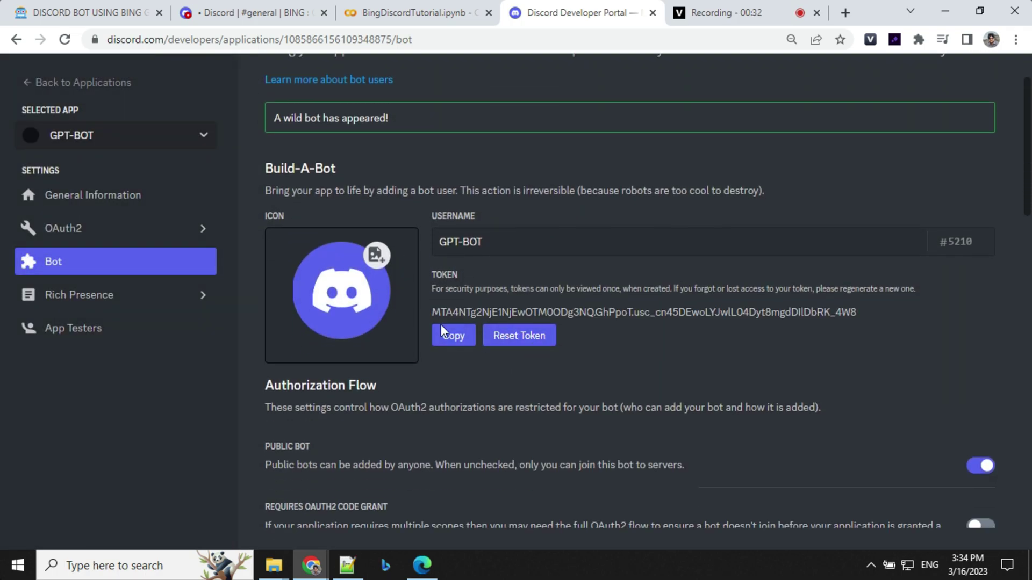
click(453, 334)
Replace the placeholder Discord bot token in the Colab code with the copied token and save.
click(415, 12)
drag(204, 264, 331, 264)
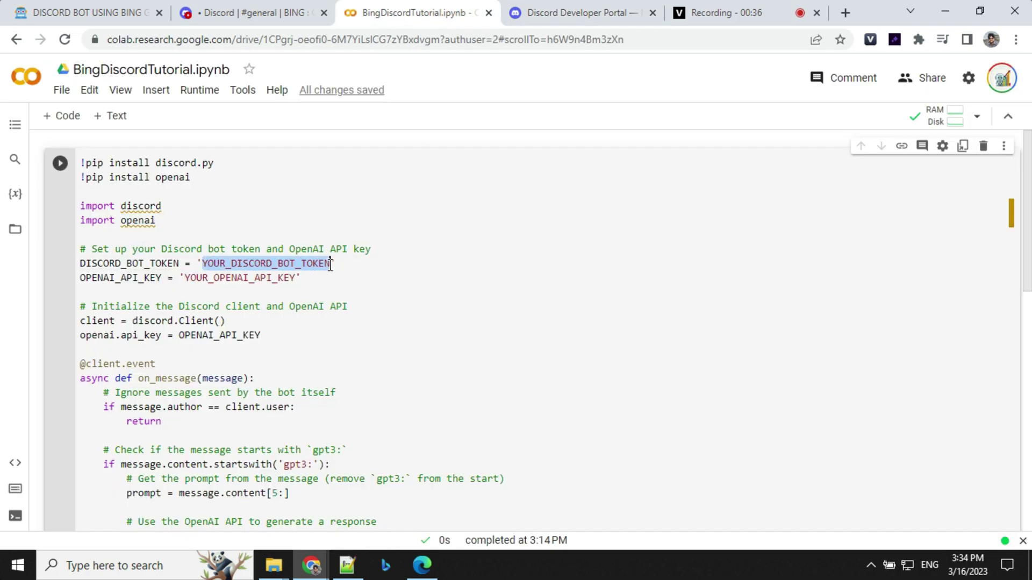
key(ctrl+v)
key(ctrl+s)
Enable the Presence and Server Members privileged intents for GPT-BOT and save the changes.
click(725, 12)
click(576, 12)
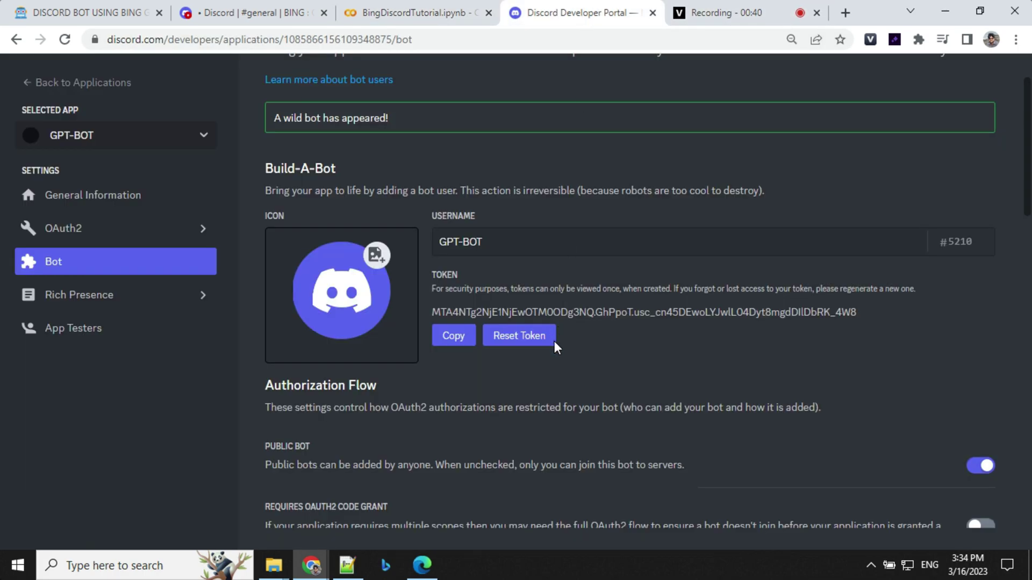
scroll(629, 381, down, 4)
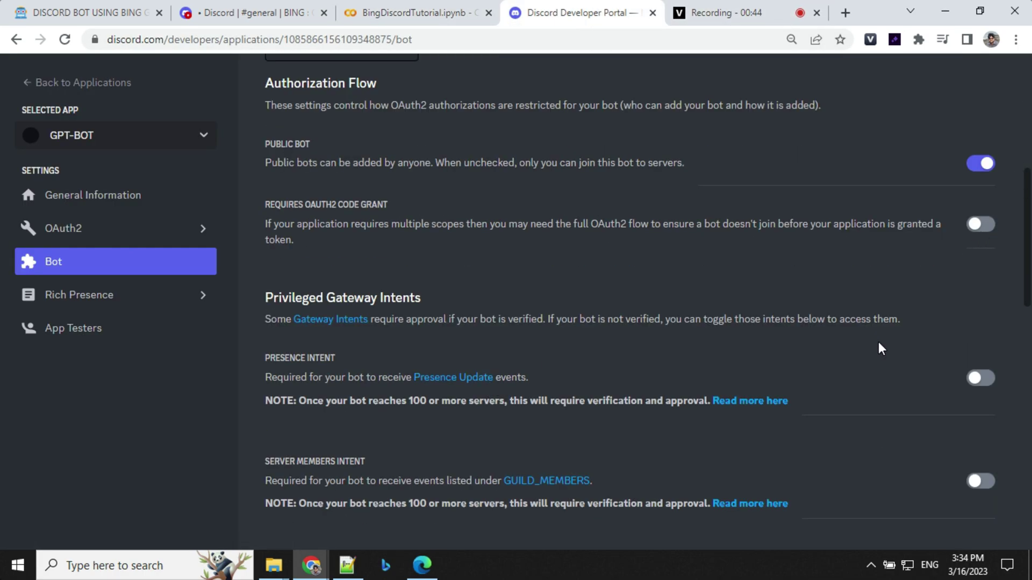
scroll(880, 348, down, 1)
click(981, 301)
click(980, 406)
scroll(988, 403, down, 4)
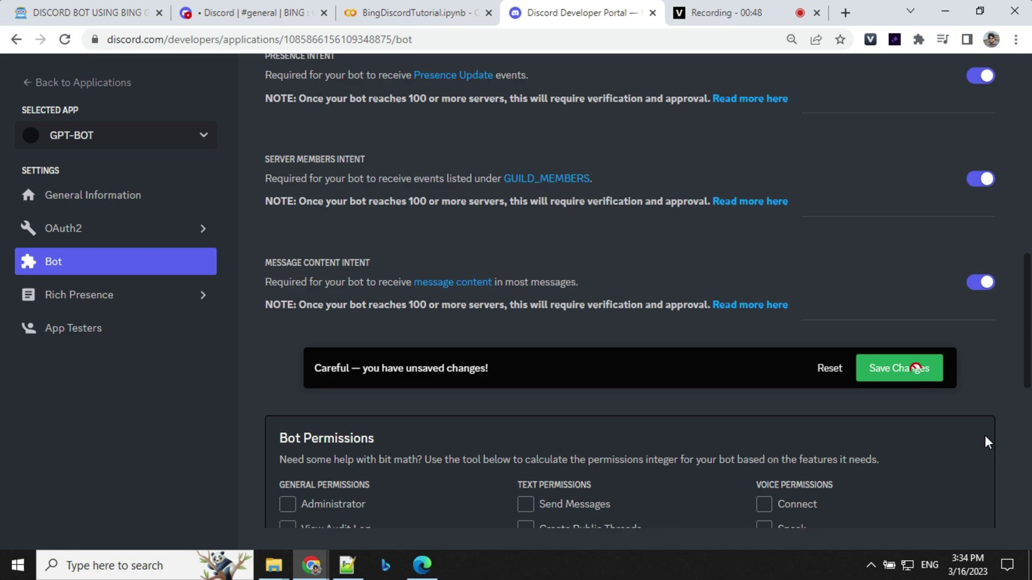
click(900, 367)
scroll(532, 229, up, 3)
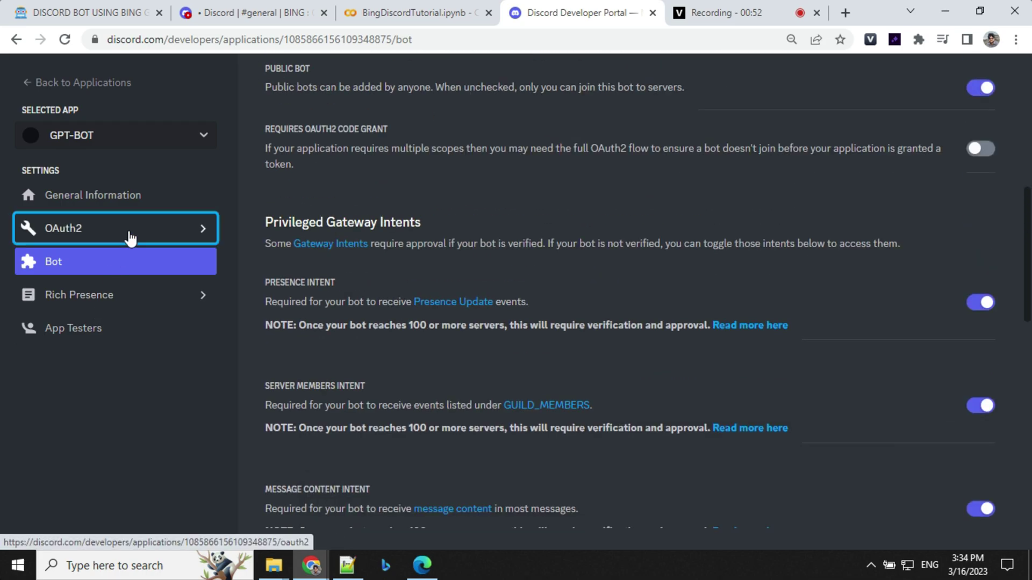
Set OAuth2 authorization to In-app Authorization with bot scope and Administrator permission, and save.
click(63, 229)
click(76, 261)
scroll(410, 399, down, 3)
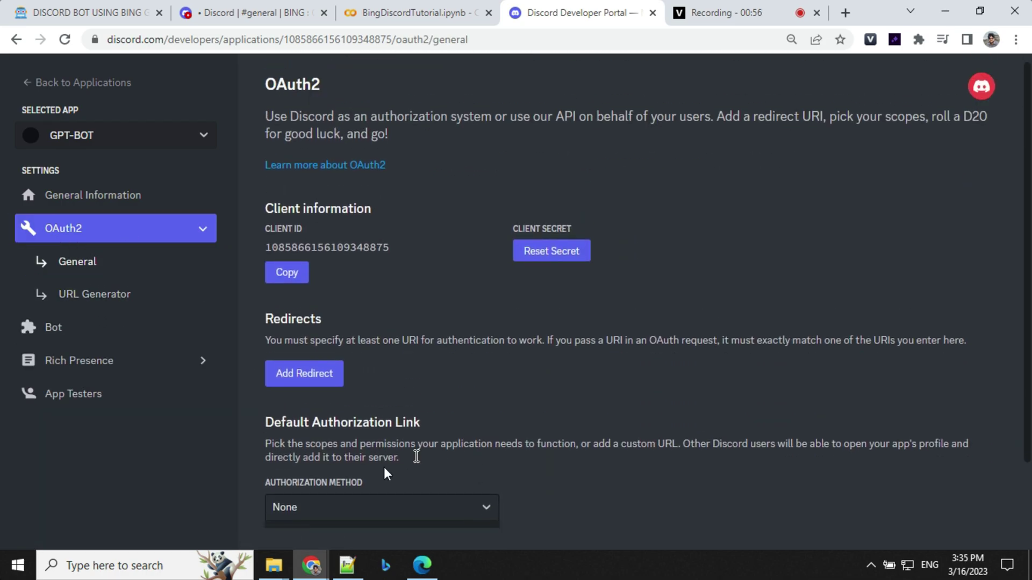
click(472, 435)
click(331, 485)
scroll(404, 371, down, 2)
click(288, 364)
scroll(323, 364, down, 5)
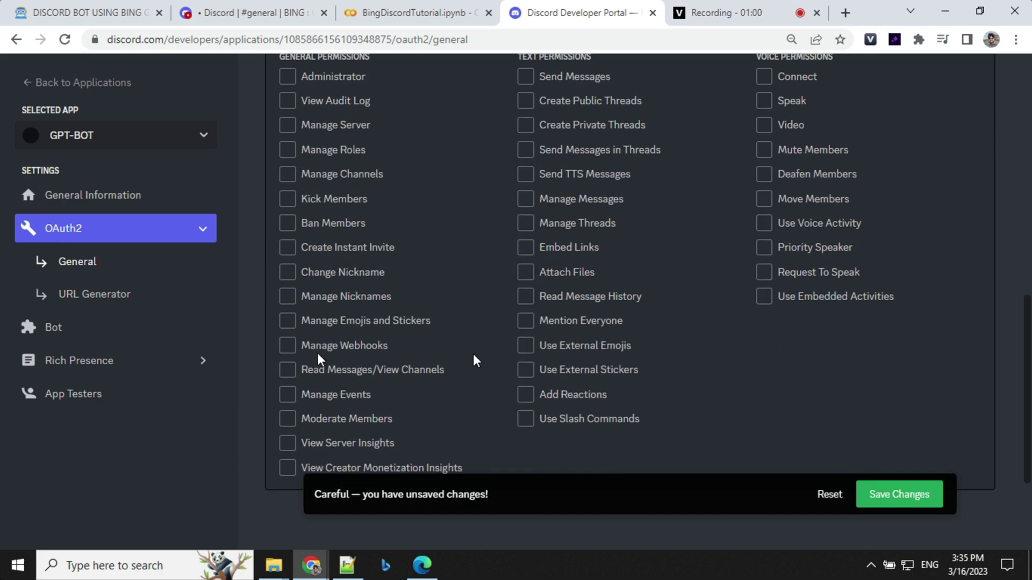
scroll(322, 355, up, 2)
click(287, 227)
click(899, 494)
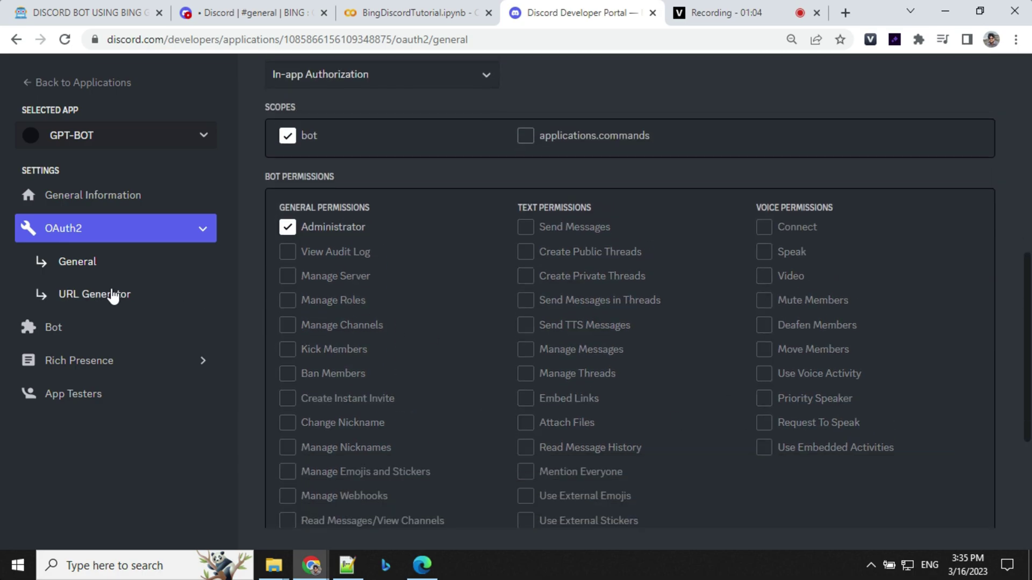
Generate an invite URL with bot scope and Administrator permission and copy it.
click(95, 294)
click(288, 324)
scroll(322, 347, down, 3)
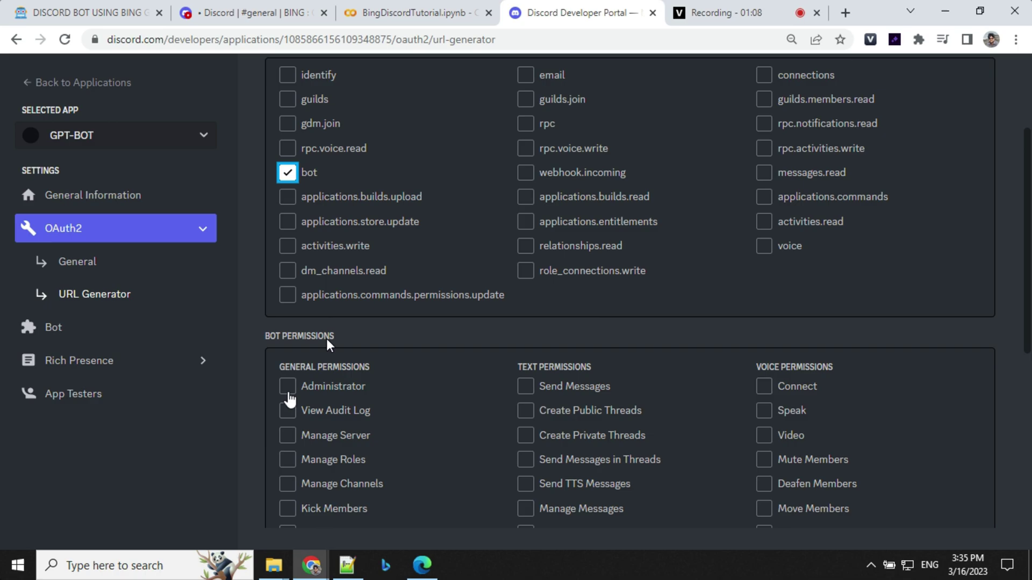
click(288, 337)
scroll(371, 388, down, 5)
click(760, 487)
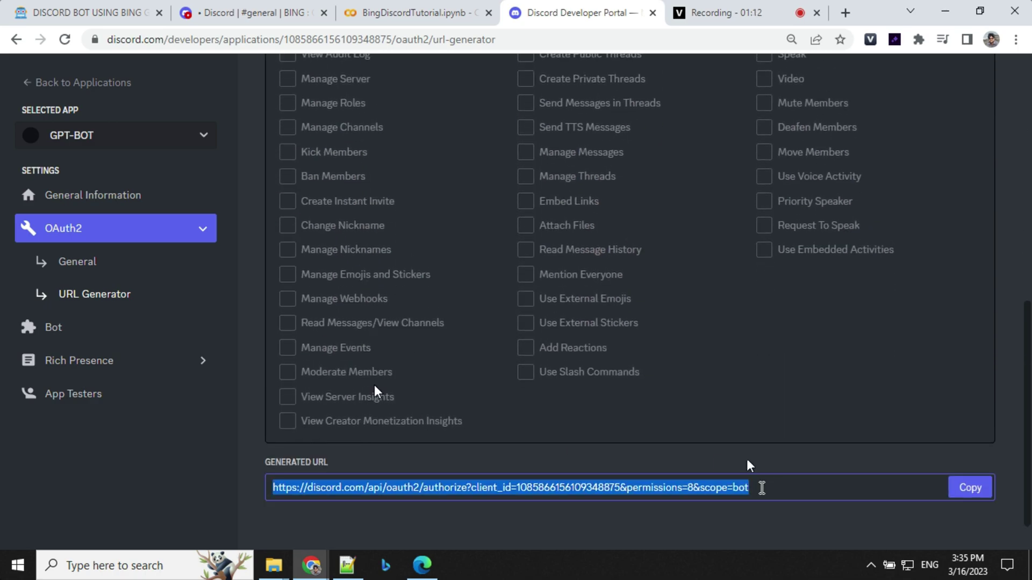
click(968, 488)
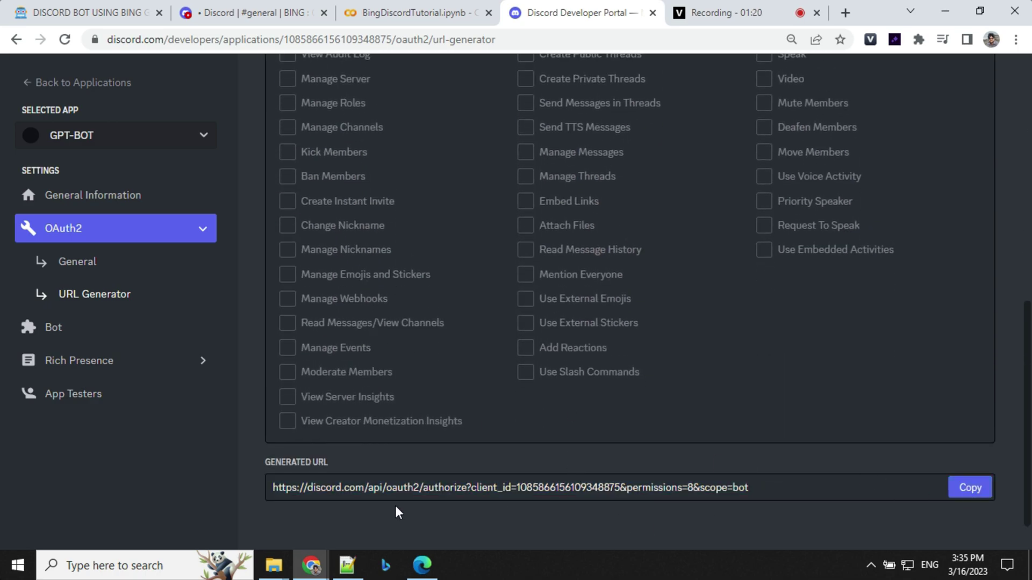
drag(275, 488, 757, 488)
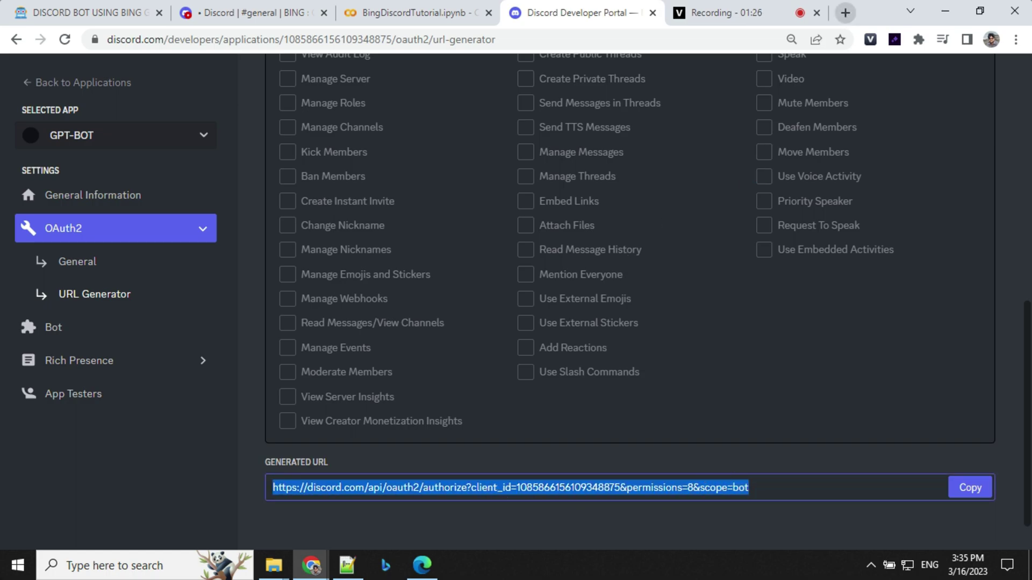
Open the invite URL, authorize GPT-BOT into BING : GPT DISCORD BOT TUTORIAL, and view #general.
click(845, 13)
key(ctrl+v)
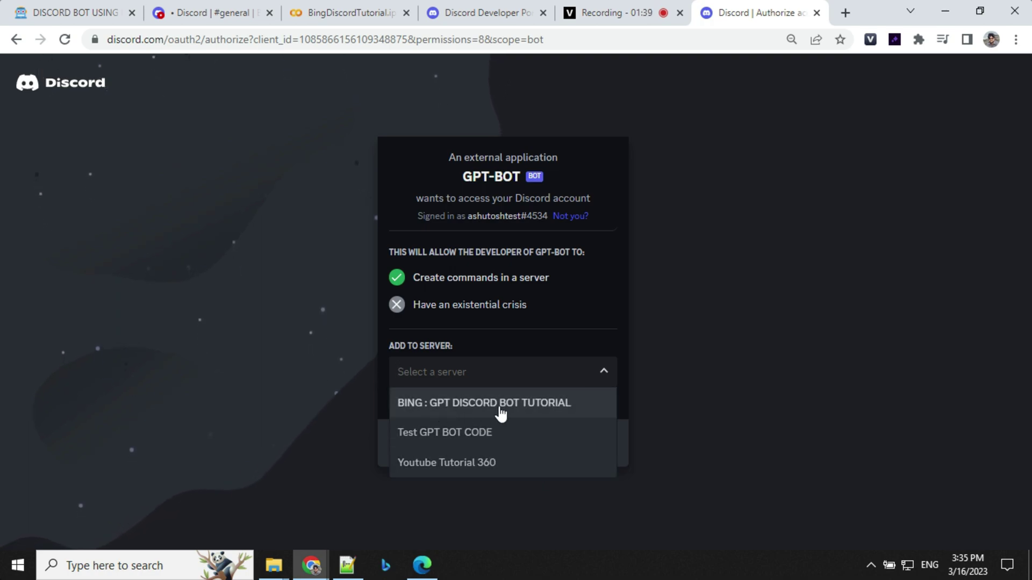
click(484, 402)
click(584, 445)
click(597, 455)
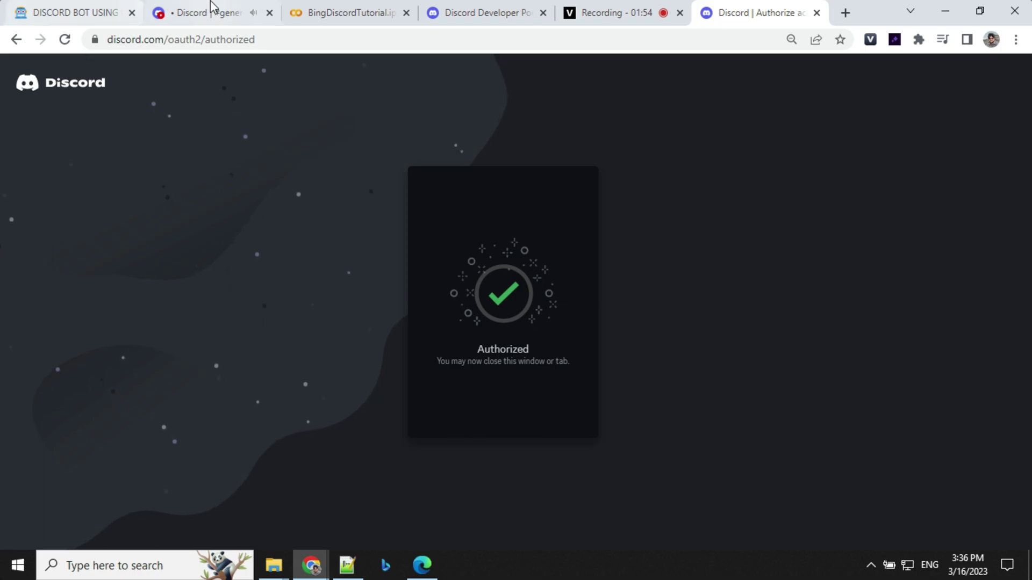
click(212, 12)
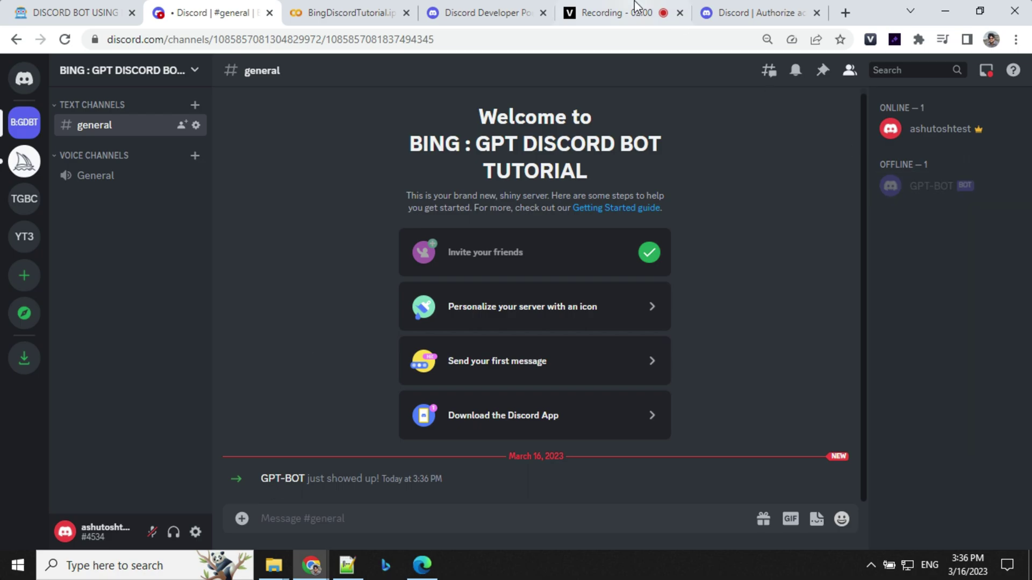
click(617, 12)
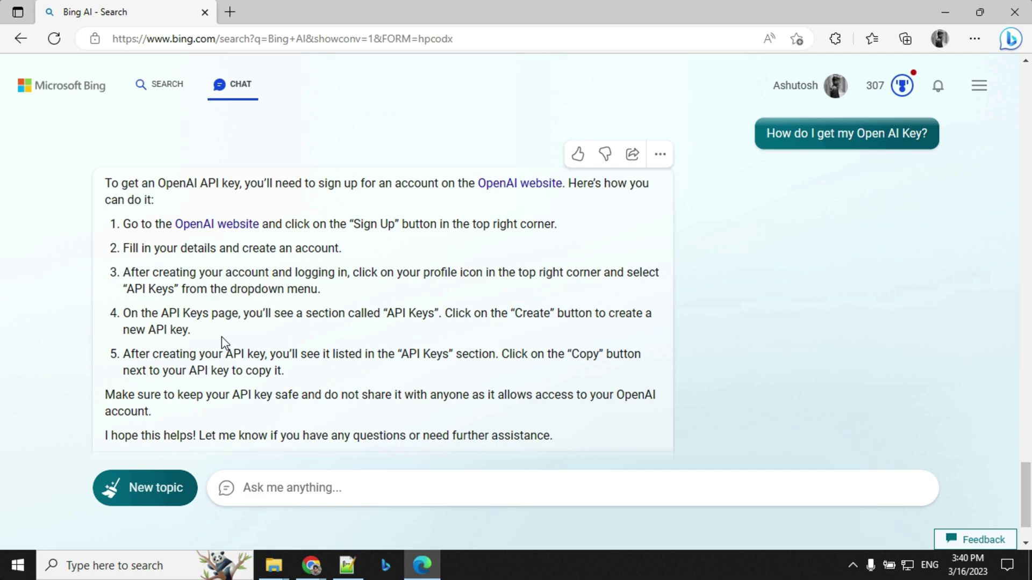
Create a new OpenAI secret API key on the API keys page and copy it.
key(alt+Tab)
click(774, 12)
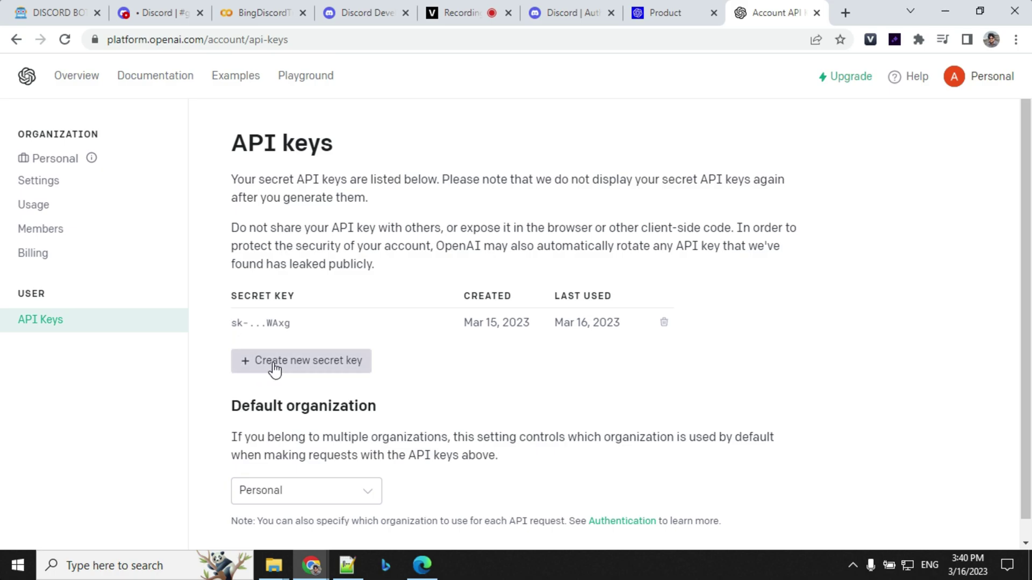
click(275, 363)
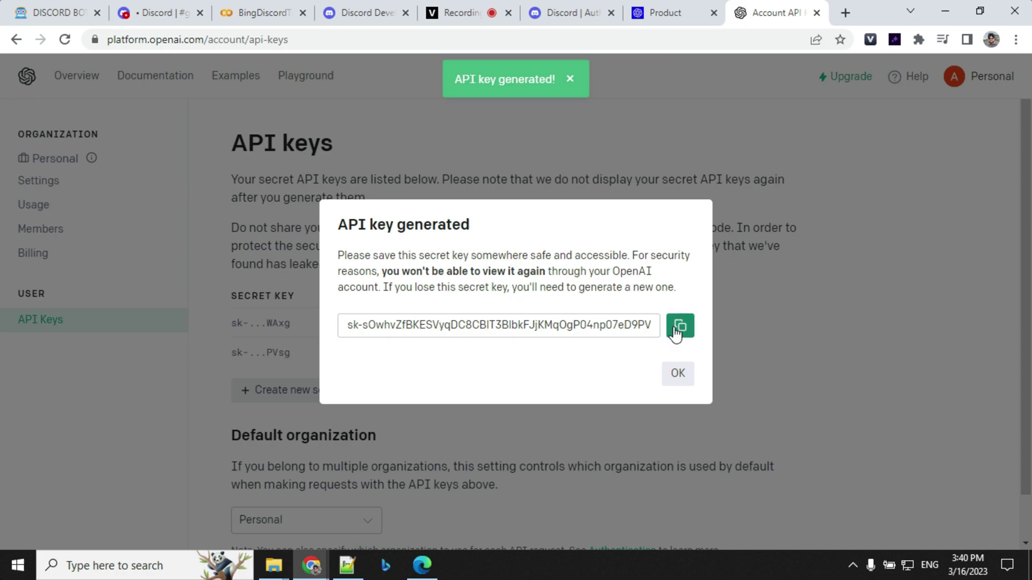
click(680, 324)
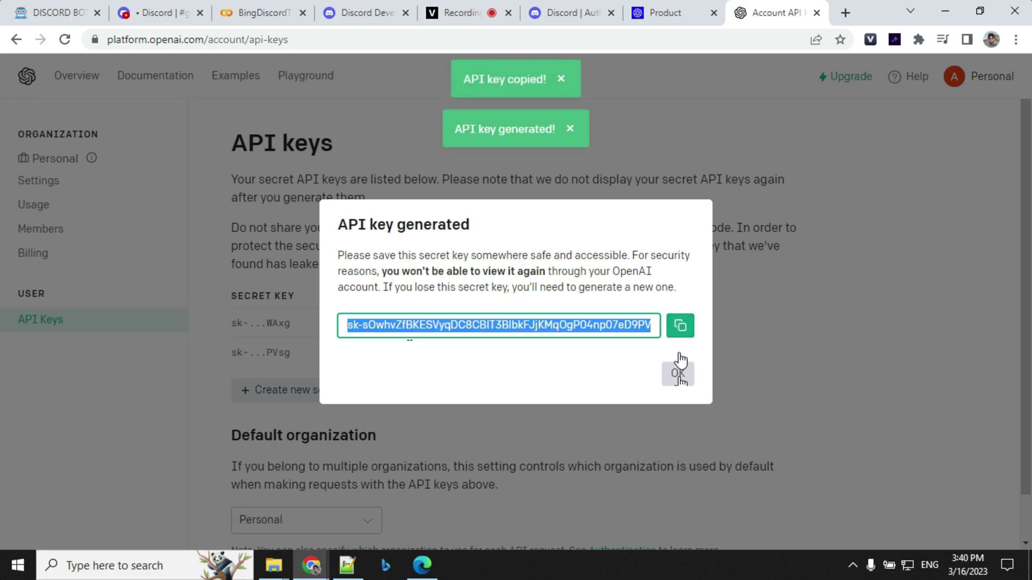
click(863, 336)
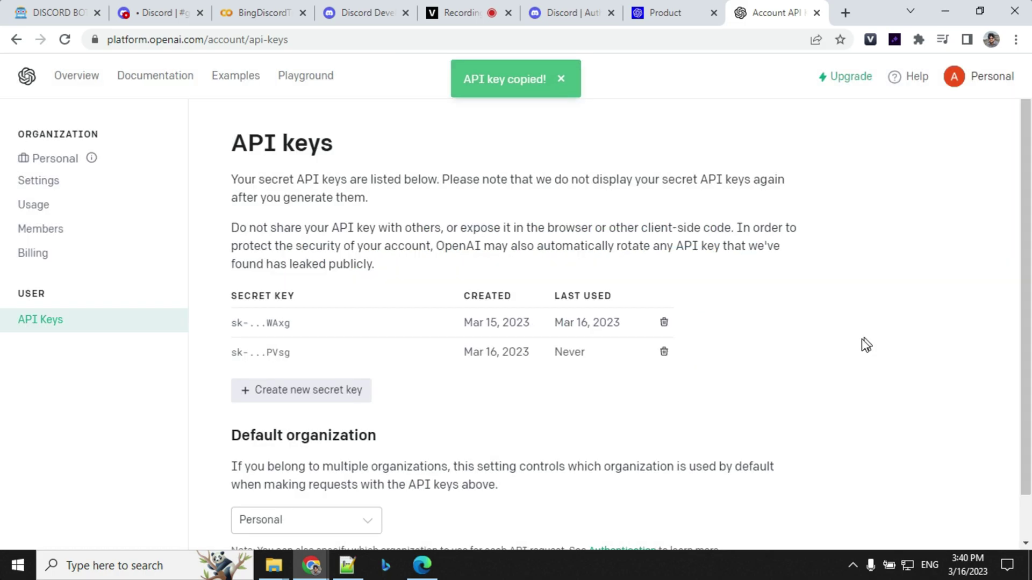
Replace YOUR_OPENAI_API_KEY in the Colab code with the new OpenAI key.
click(263, 12)
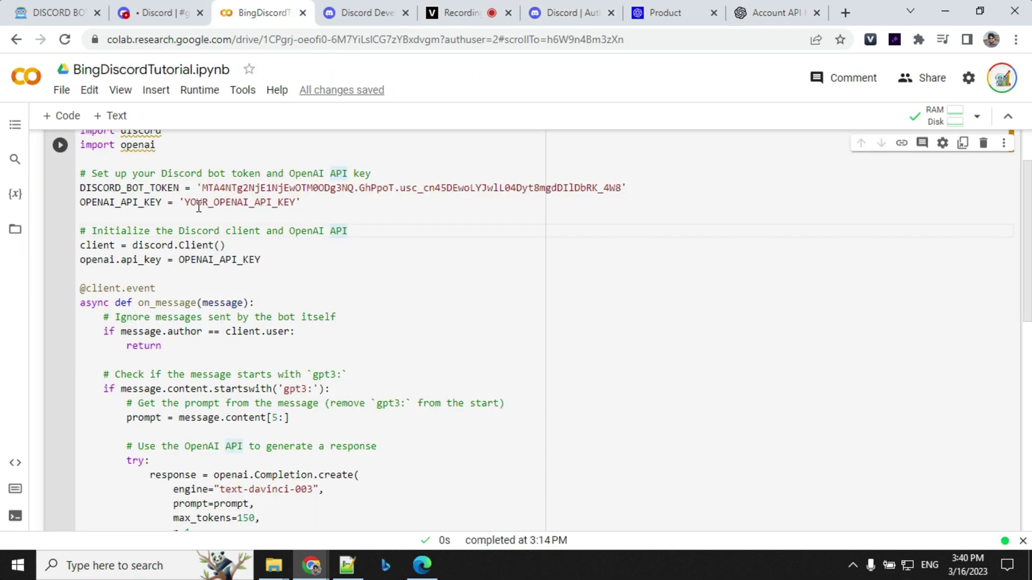
drag(186, 202, 302, 202)
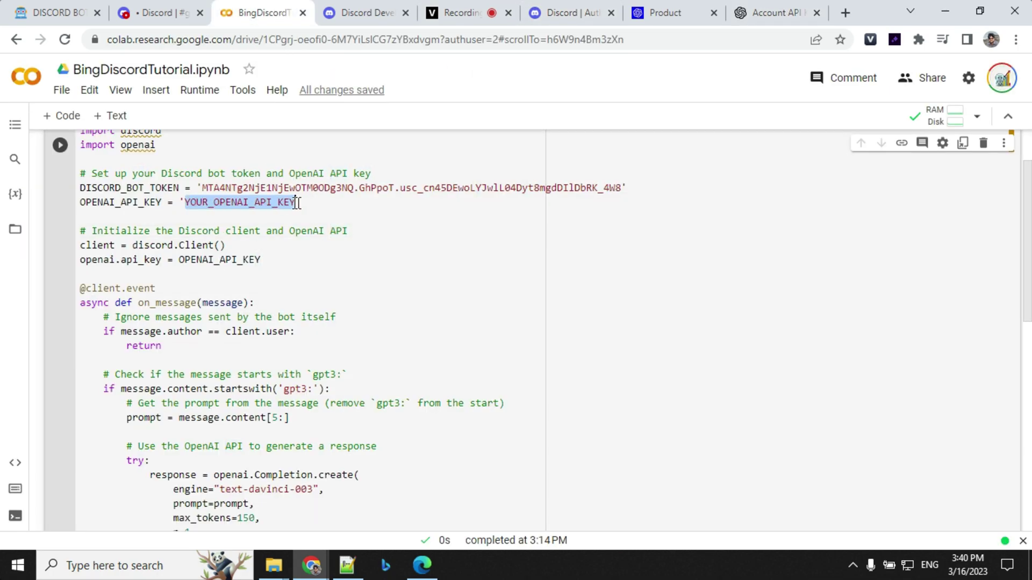
key(ctrl+v)
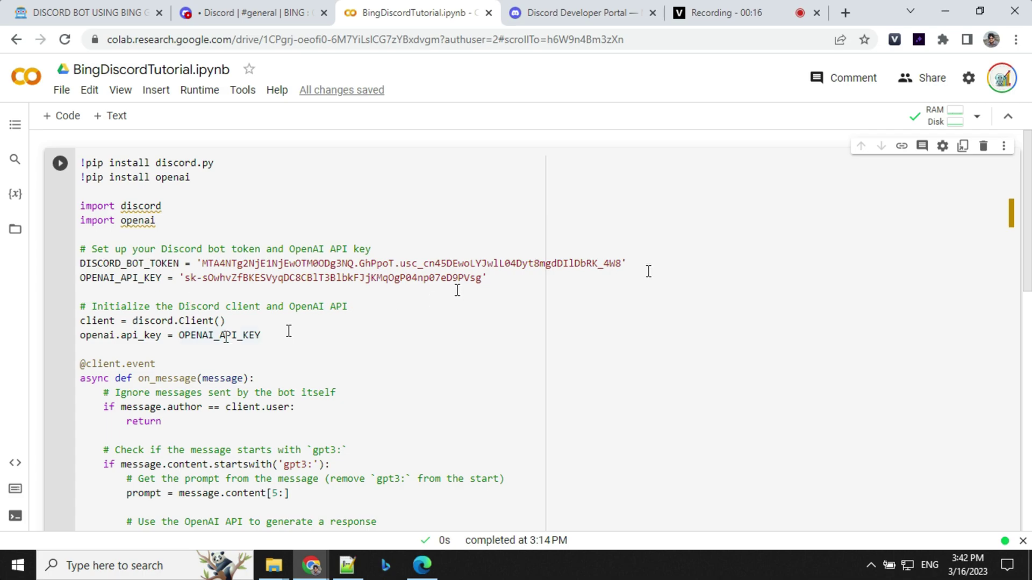
Restart the runtime, run all cells, and select the missing 'intents' TypeError traceback.
click(200, 89)
click(242, 267)
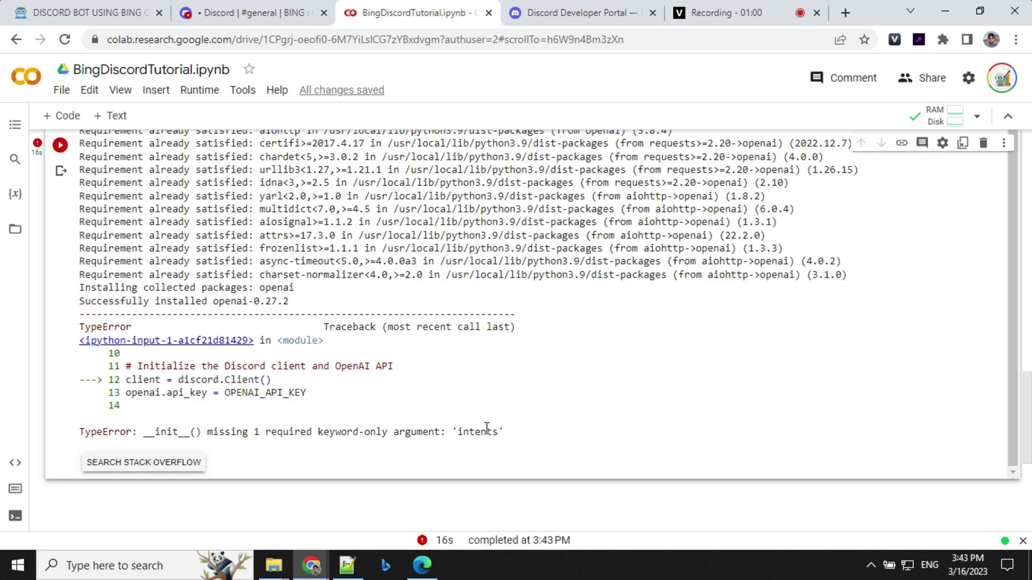
drag(80, 314, 505, 436)
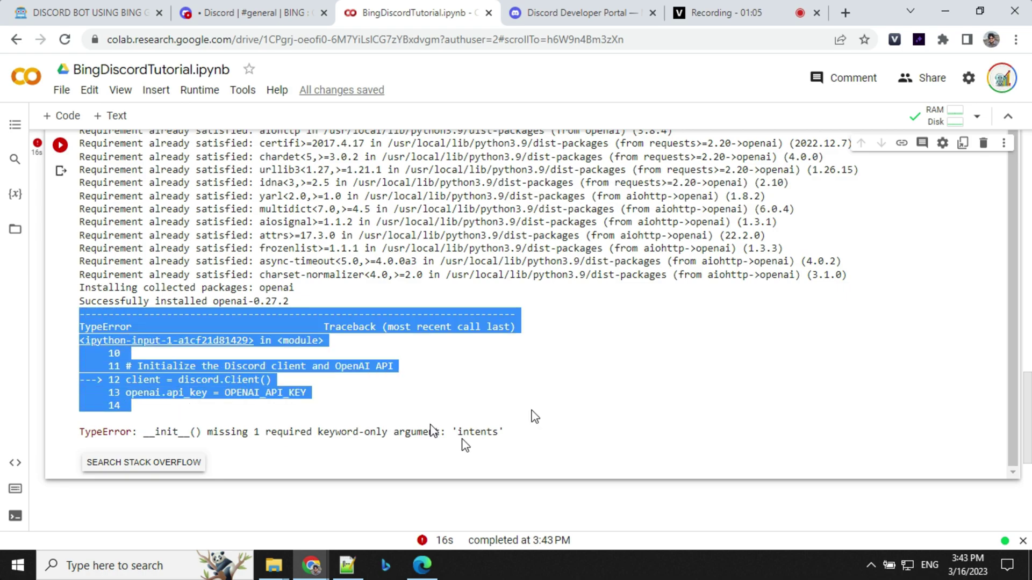
click(421, 565)
Send the intents traceback to Bing Chat and select its discord.Intents.all() fix.
click(319, 487)
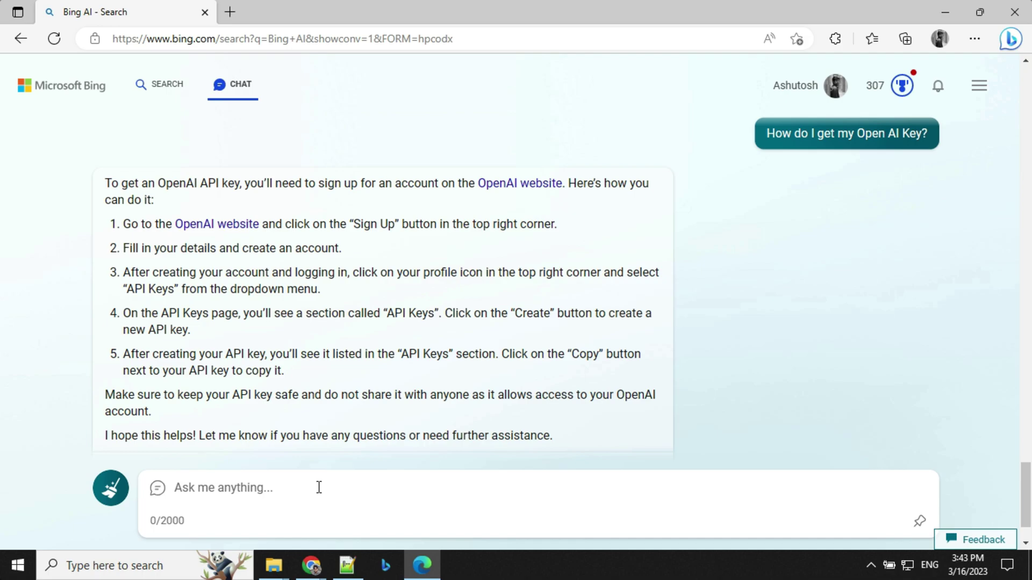
key(ctrl+v)
key(Return)
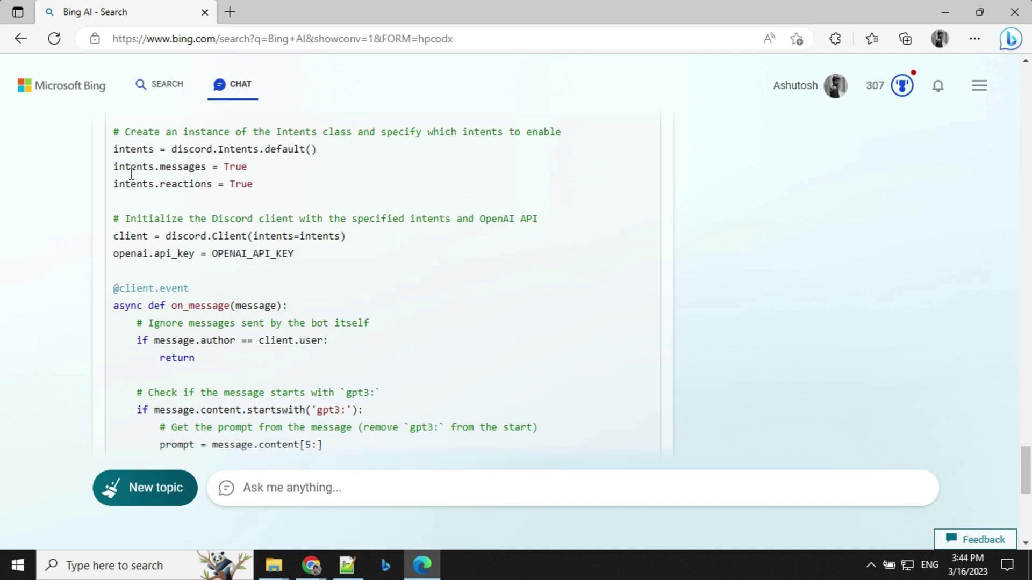
drag(323, 451, 260, 185)
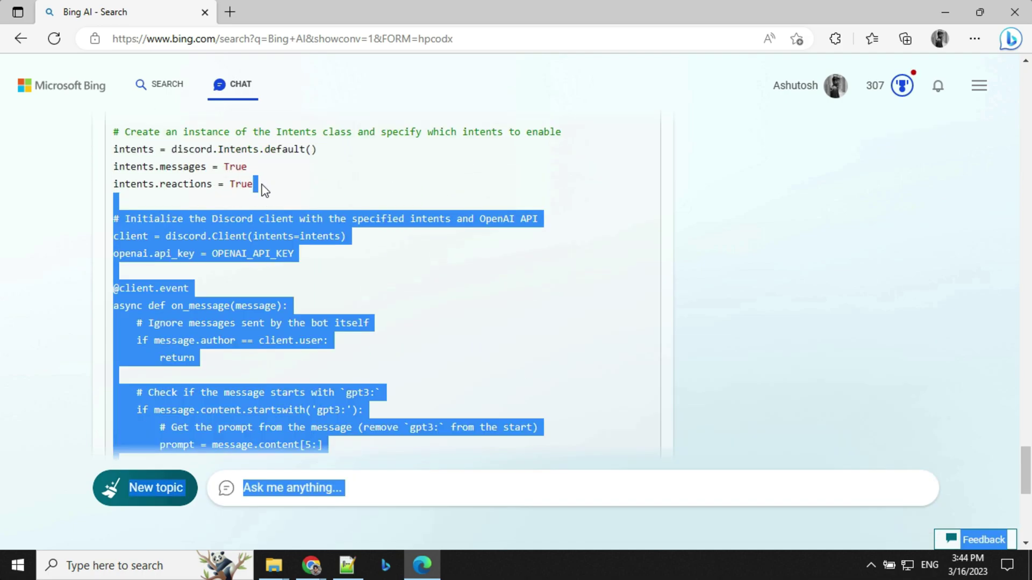
click(217, 166)
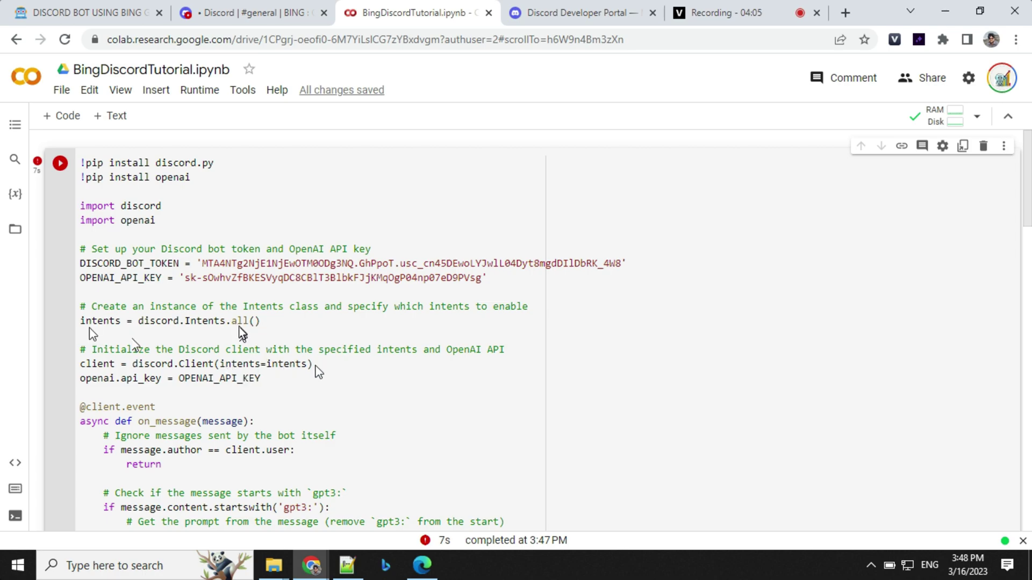
Rerun the bot cell and copy the asyncio.run() RuntimeError traceback.
key(Tab)
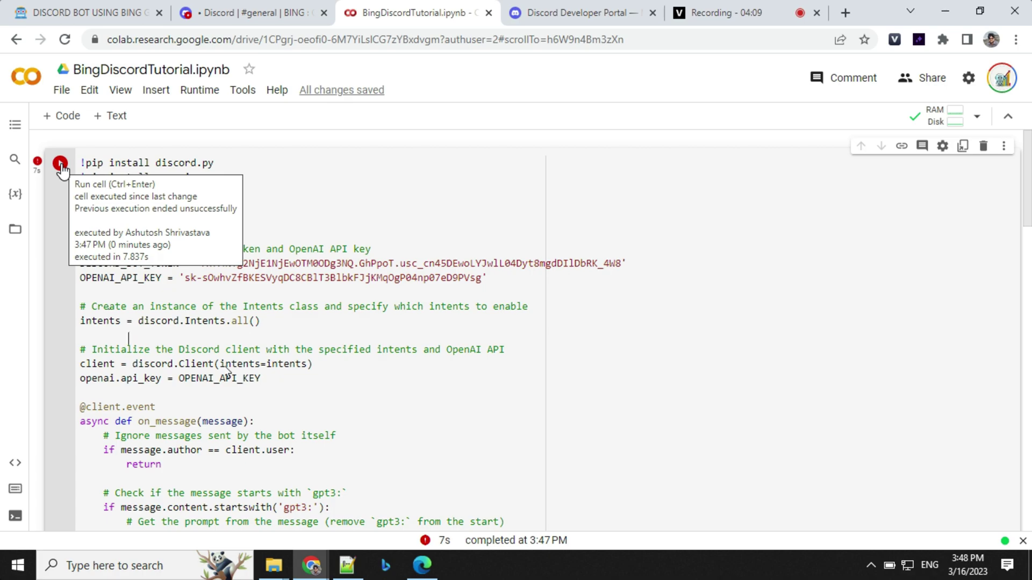
click(62, 167)
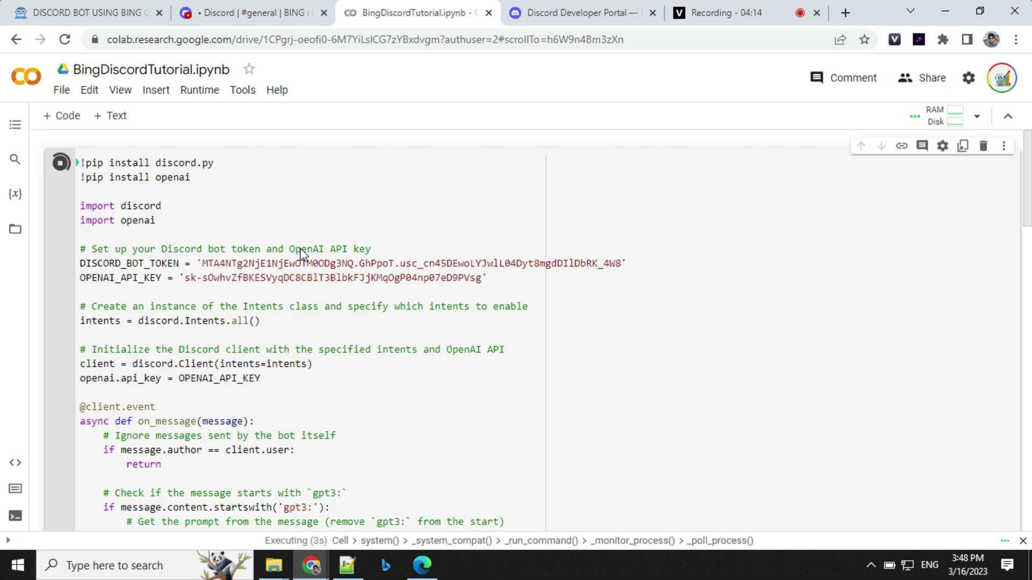
scroll(465, 288, down, 5)
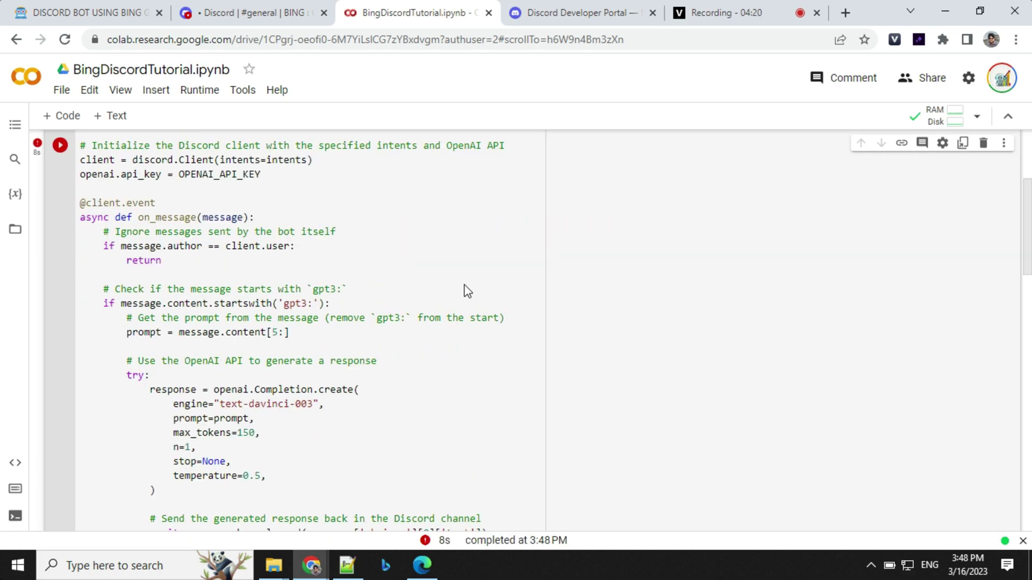
scroll(551, 362, down, 5)
scroll(552, 361, down, 5)
scroll(551, 362, down, 3)
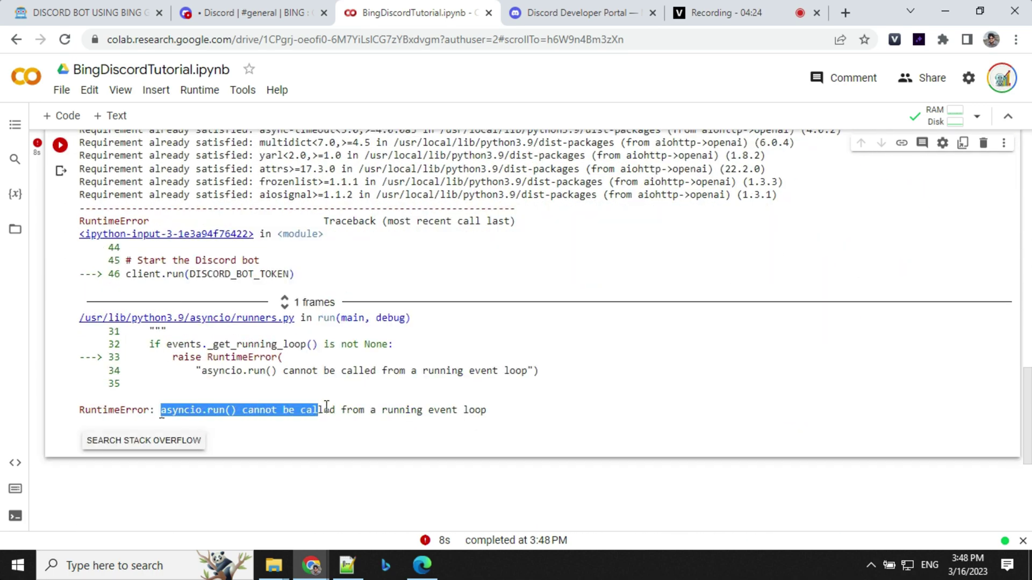
drag(319, 410, 80, 410)
drag(488, 409, 161, 410)
click(477, 417)
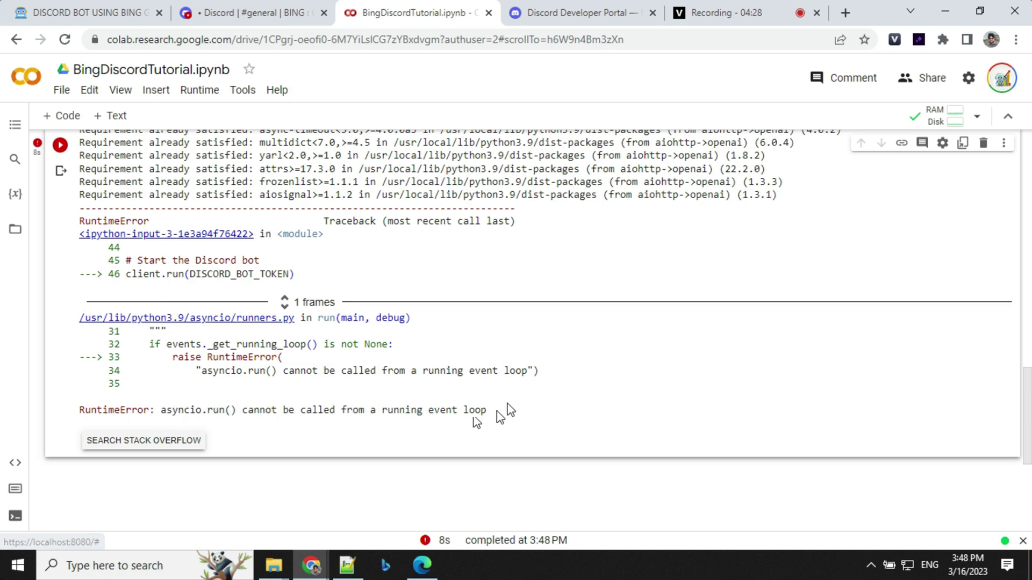
drag(488, 410, 66, 319)
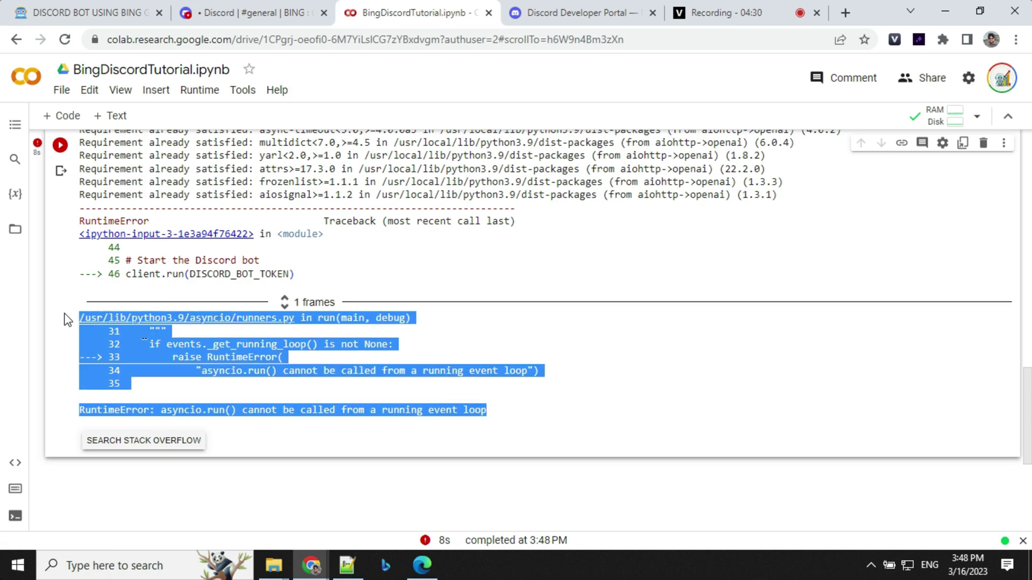
key(ctrl+c)
Send the asyncio.run() event-loop traceback to Bing Chat.
click(421, 565)
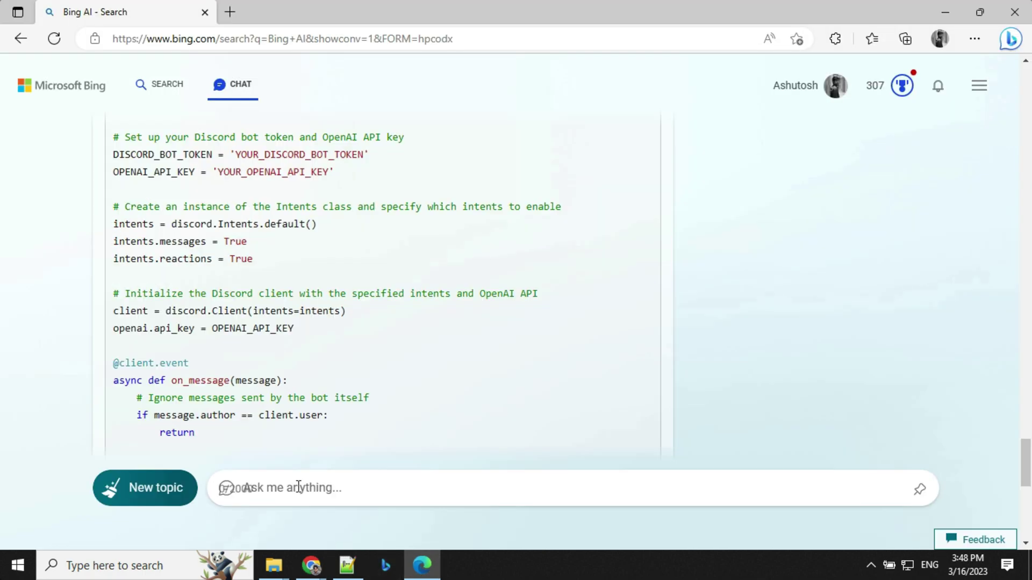
click(300, 487)
key(ctrl+v)
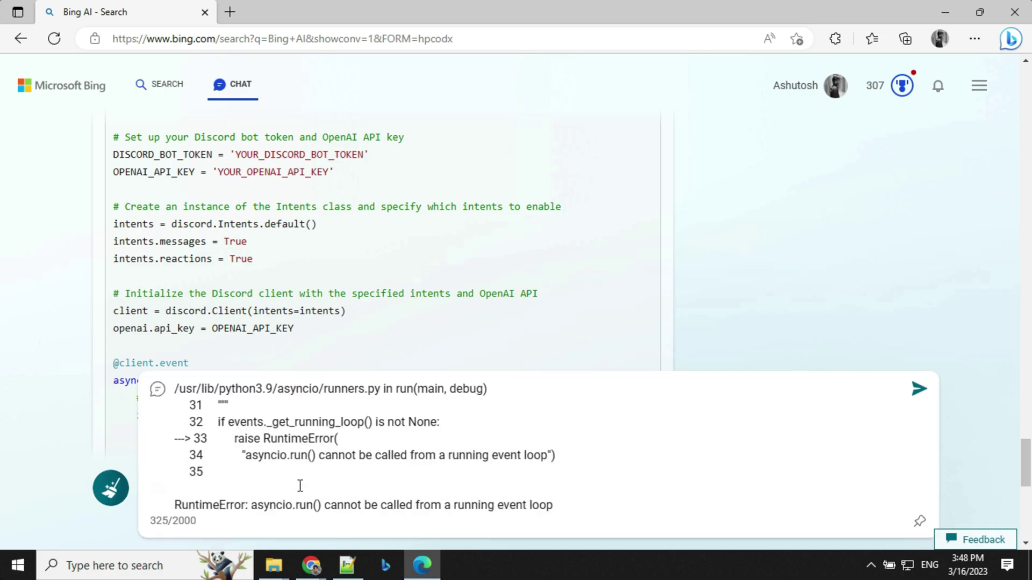
key(Return)
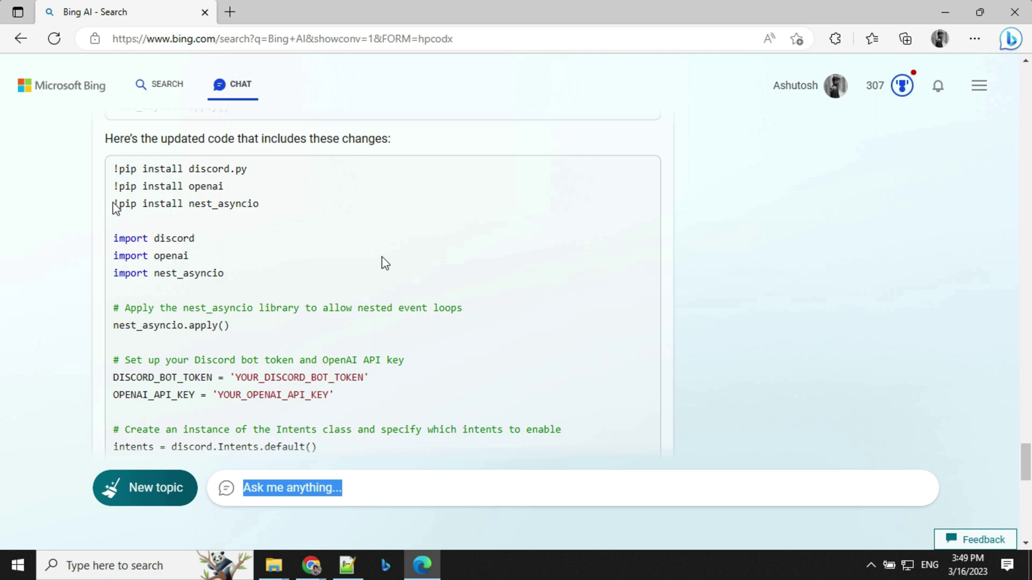
Select the nest_asyncio install and import lines from Bing Chat's answer.
drag(114, 203, 259, 204)
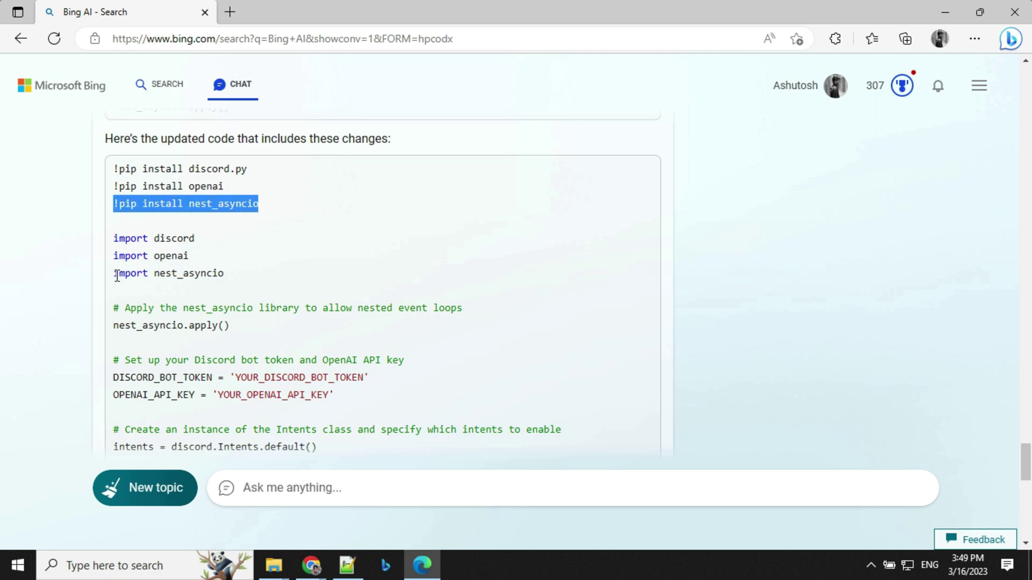
drag(114, 274, 224, 273)
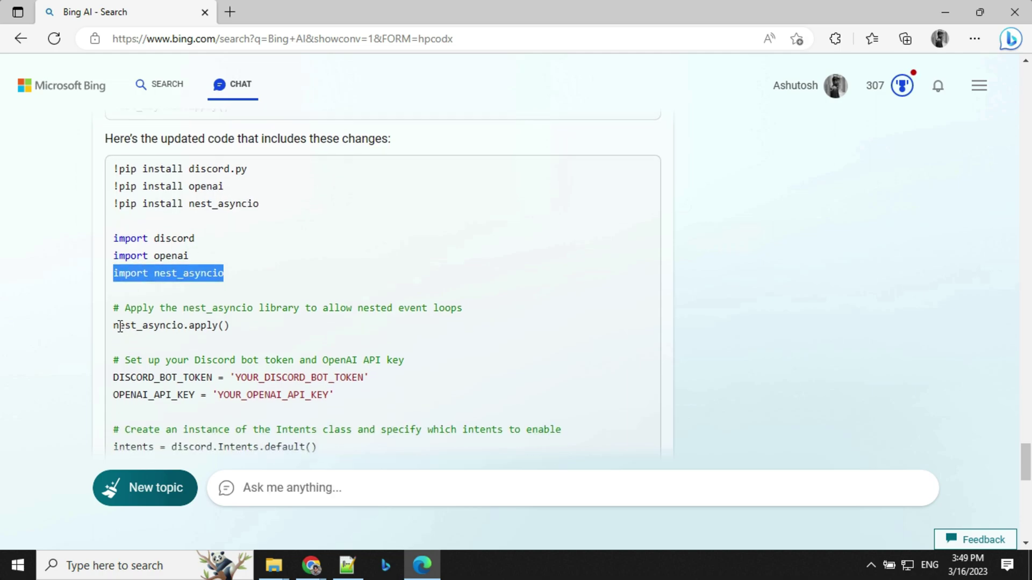
click(118, 219)
drag(114, 204, 259, 204)
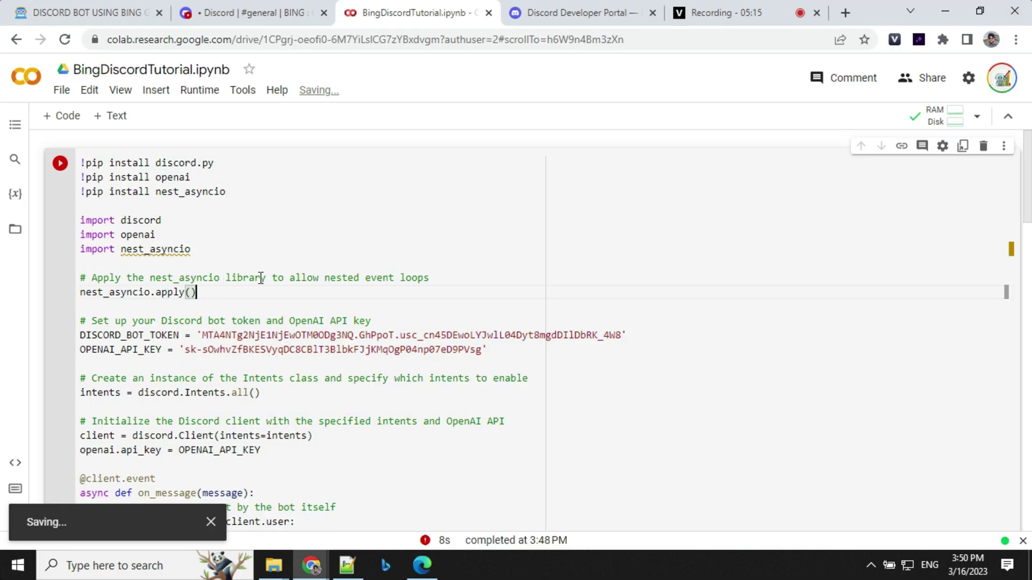
Restart the Colab runtime and run all cells so GPT-BOT comes online.
click(199, 90)
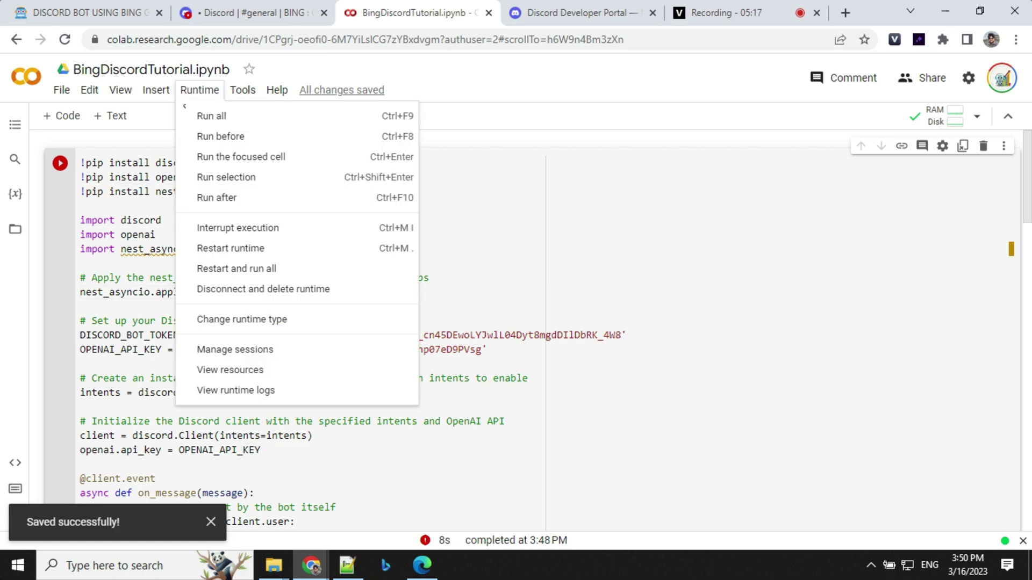
click(236, 268)
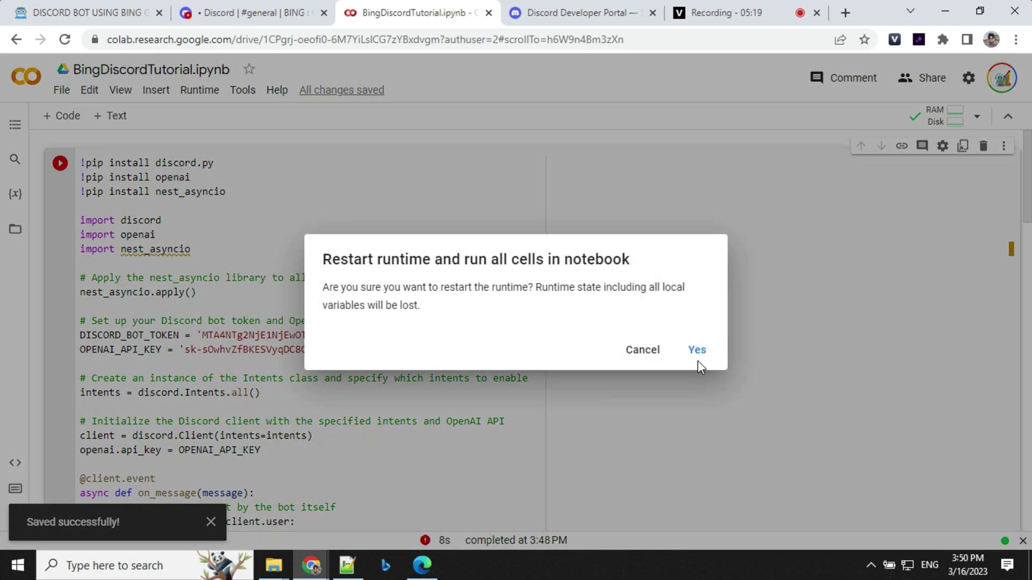
click(697, 350)
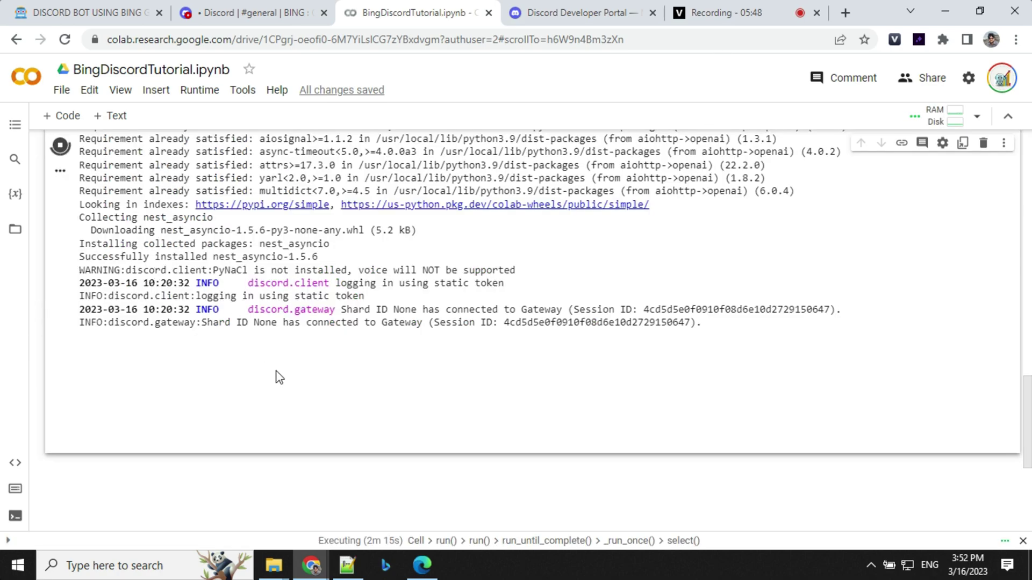
click(254, 13)
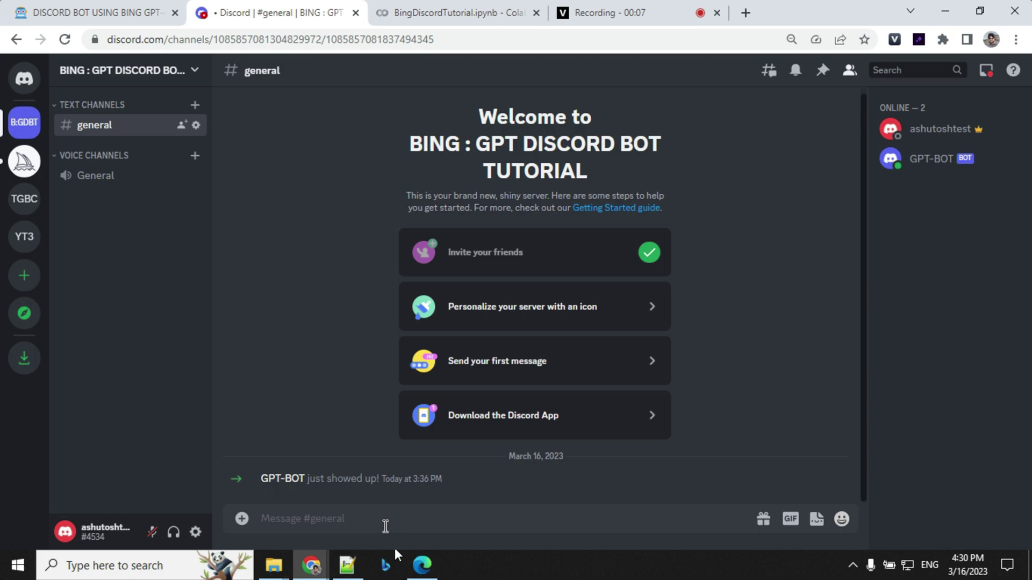
Post 'gpt3: can you write me a sick leave application' in #general.
click(384, 524)
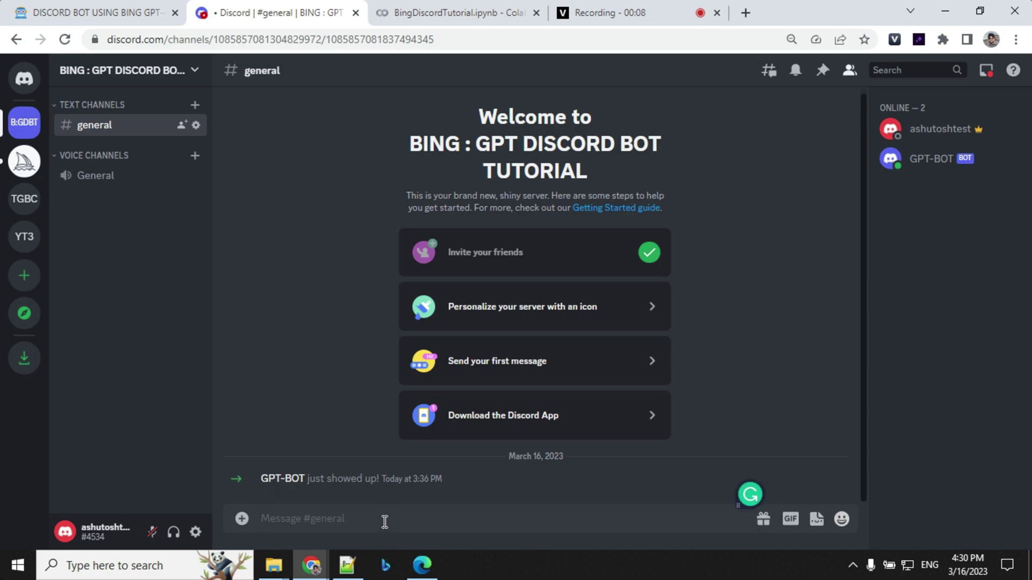
key(ctrl+v)
click(287, 518)
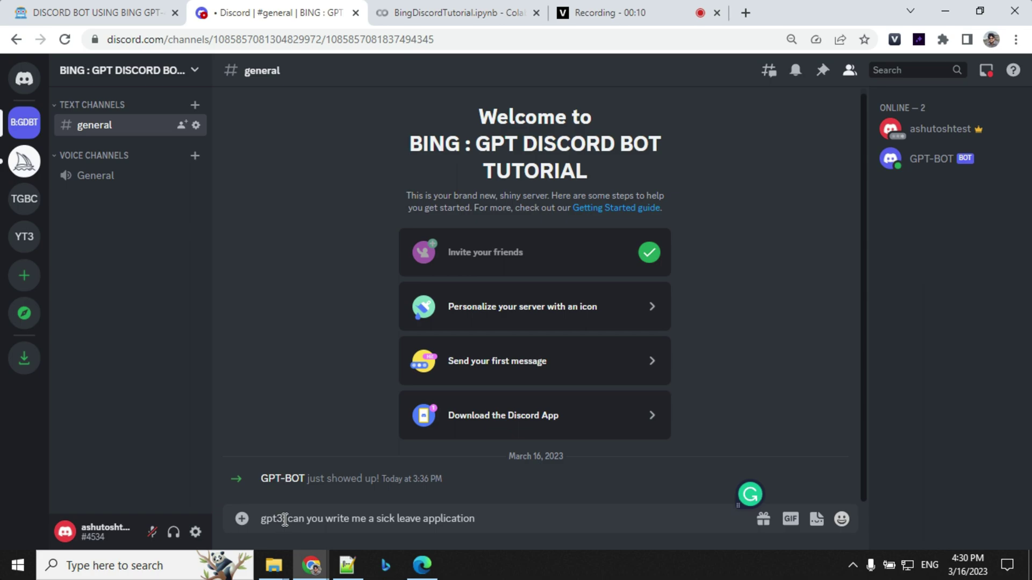
double_click(287, 518)
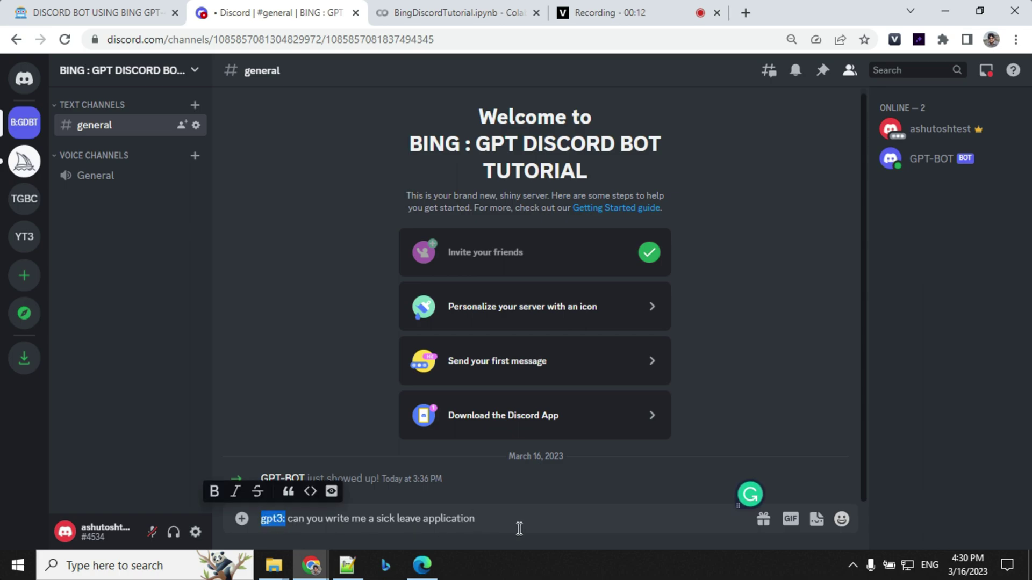
click(488, 520)
drag(289, 518, 488, 521)
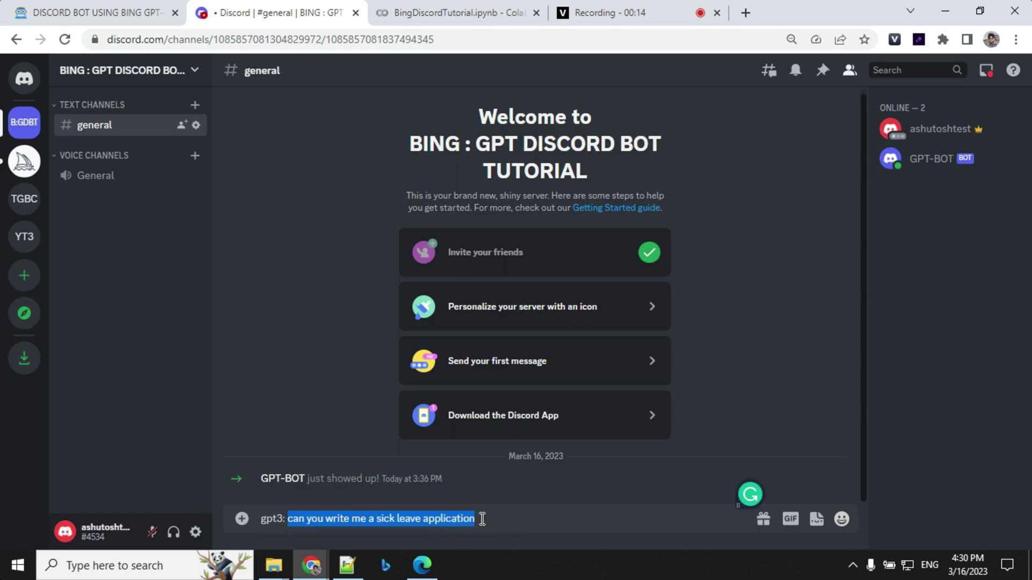
click(514, 525)
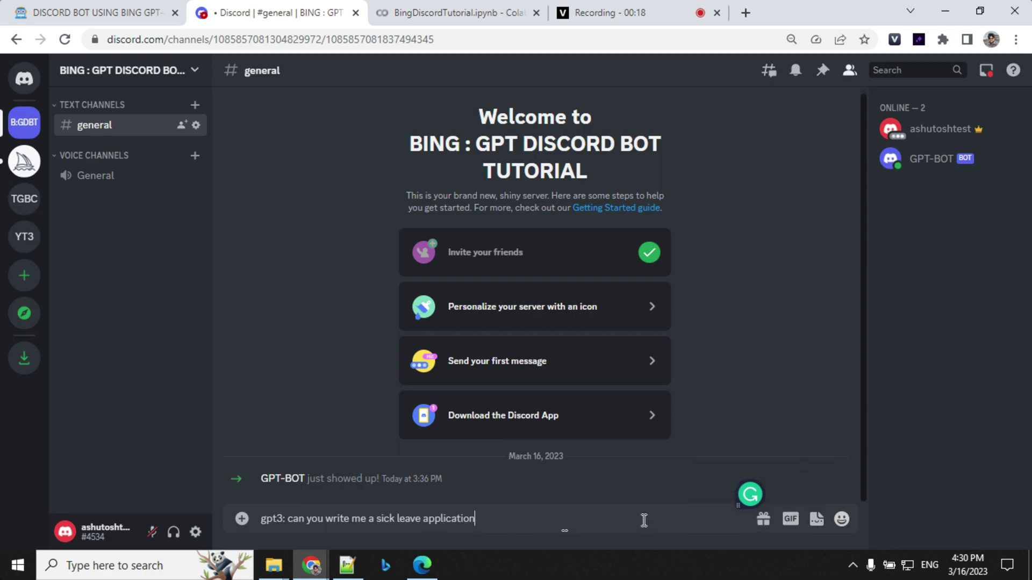
key(Return)
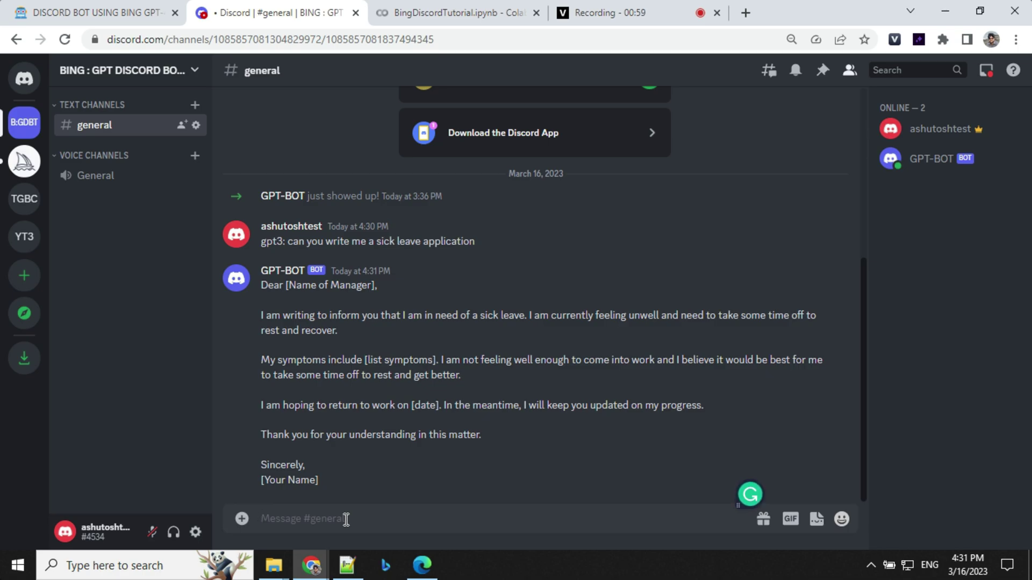
Send the 'gpt3: Summarize this for a second-grade student' Jupiter prompt to GPT-BOT.
key(ctrl+v)
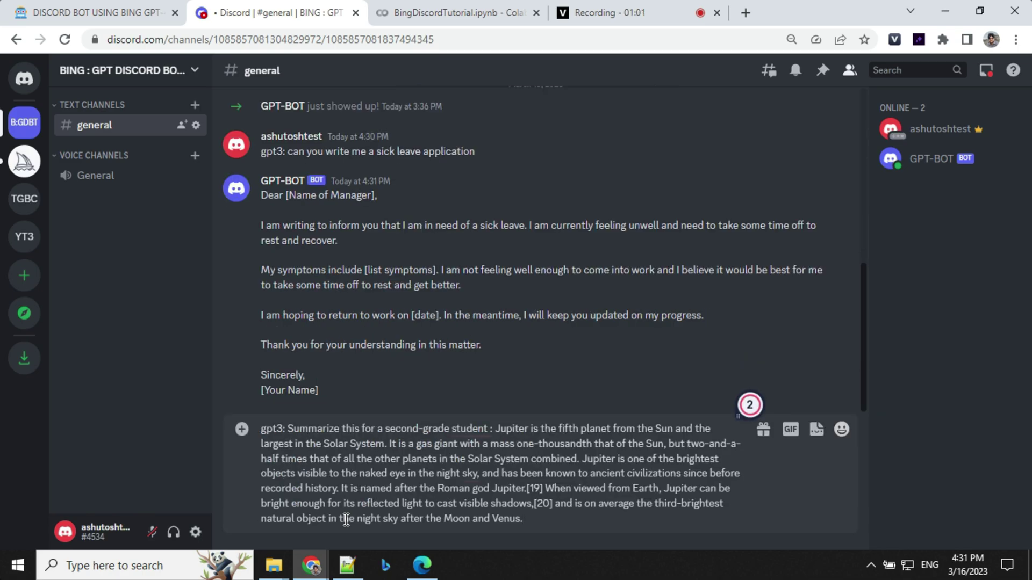
key(Return)
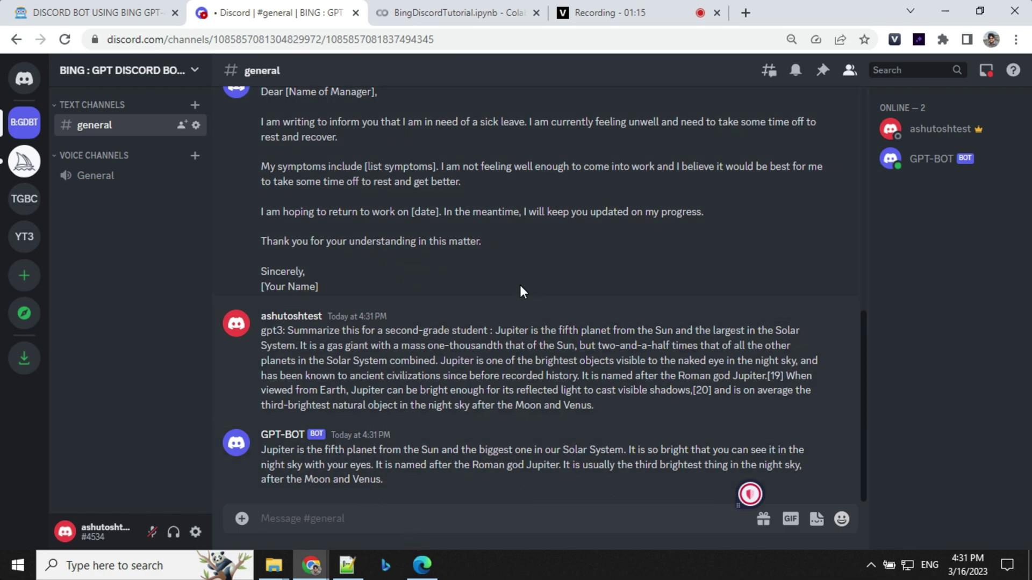
scroll(520, 286, up, 1)
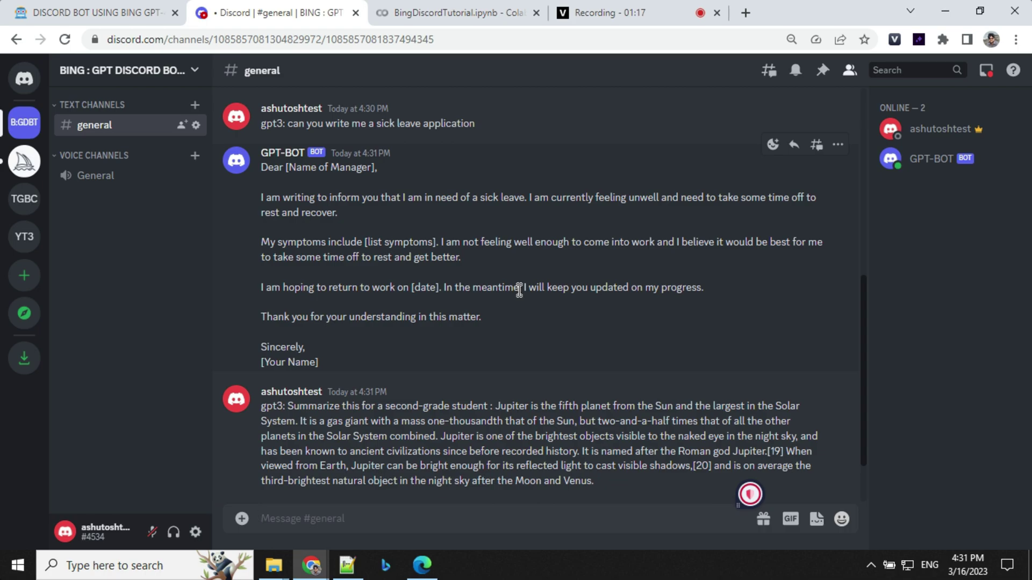
click(423, 564)
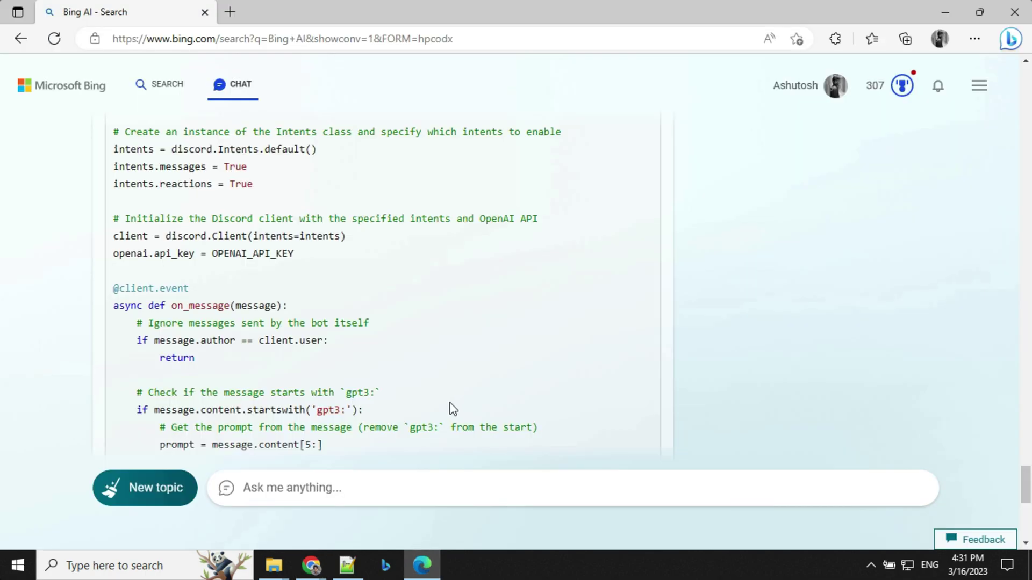